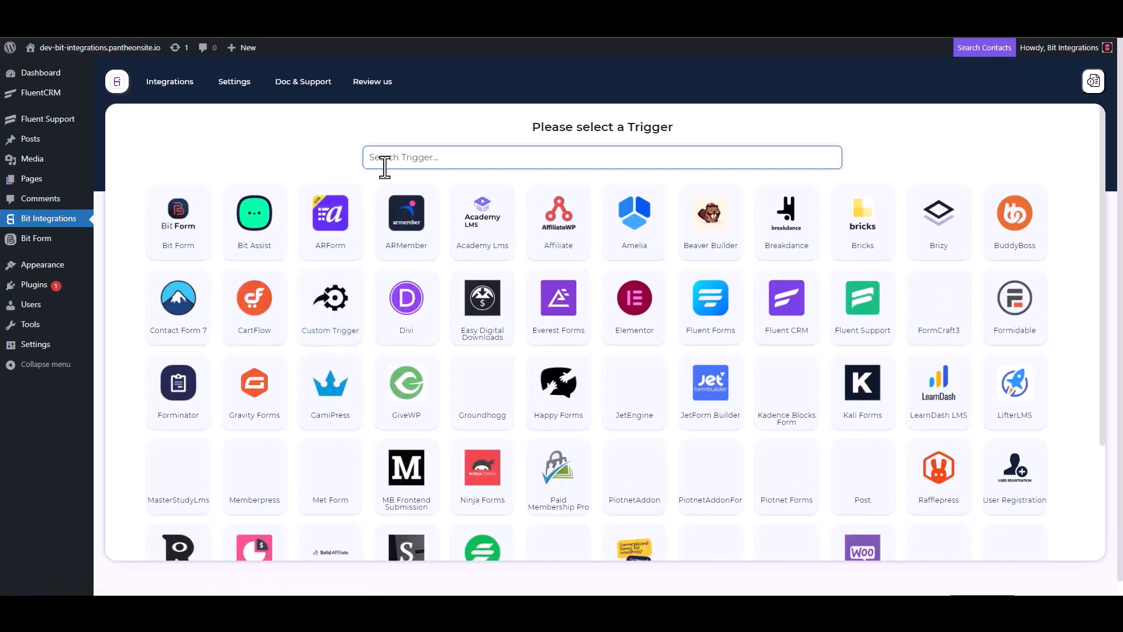
Choose Fluent Support as the trigger, copy its webhook URL, and start fetching incoming data.
{"action": "left_click", "coordinate": [865, 325]}
{"action": "left_click", "coordinate": [798, 283]}
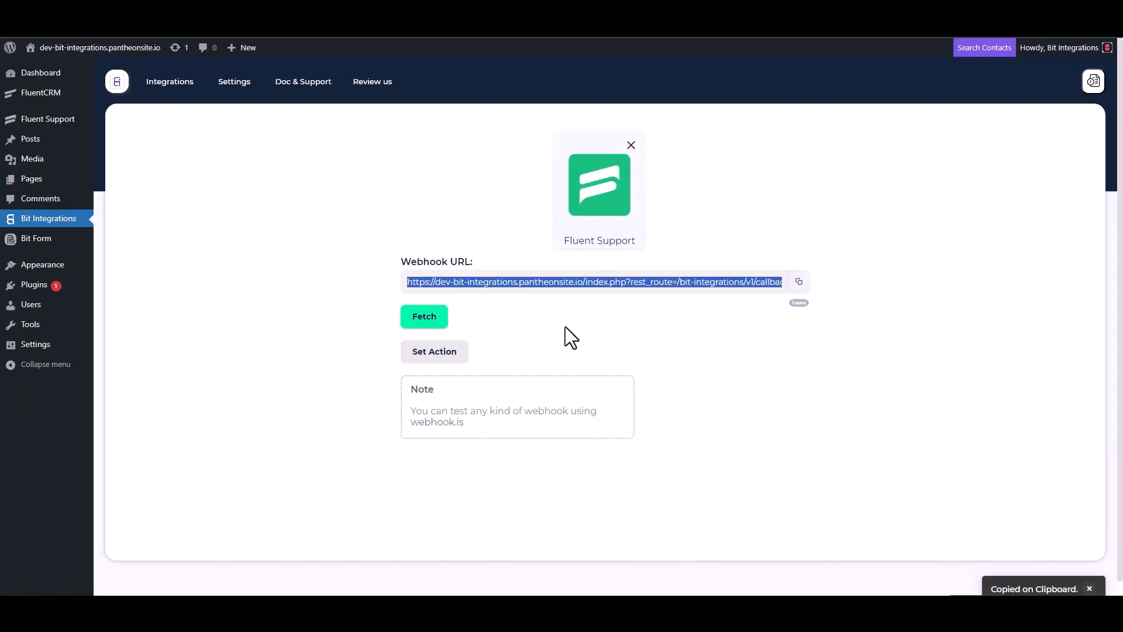
{"action": "left_click", "coordinate": [424, 320]}
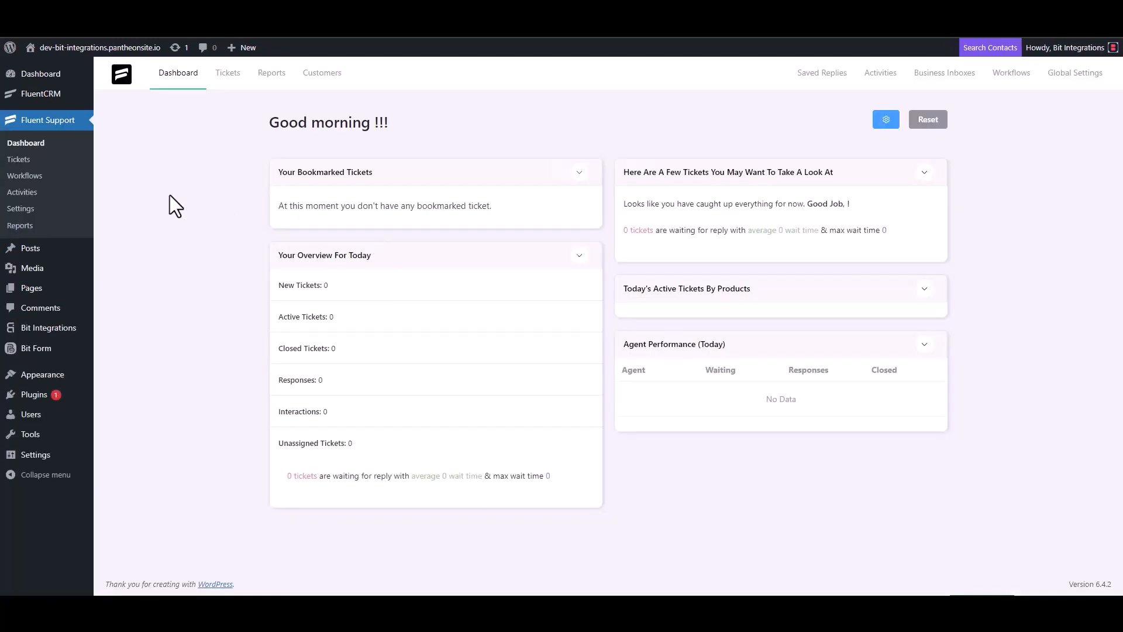
Create an automatic Fluent Support workflow named 'Bit Integrations' and open its editor.
{"action": "left_click", "coordinate": [36, 175]}
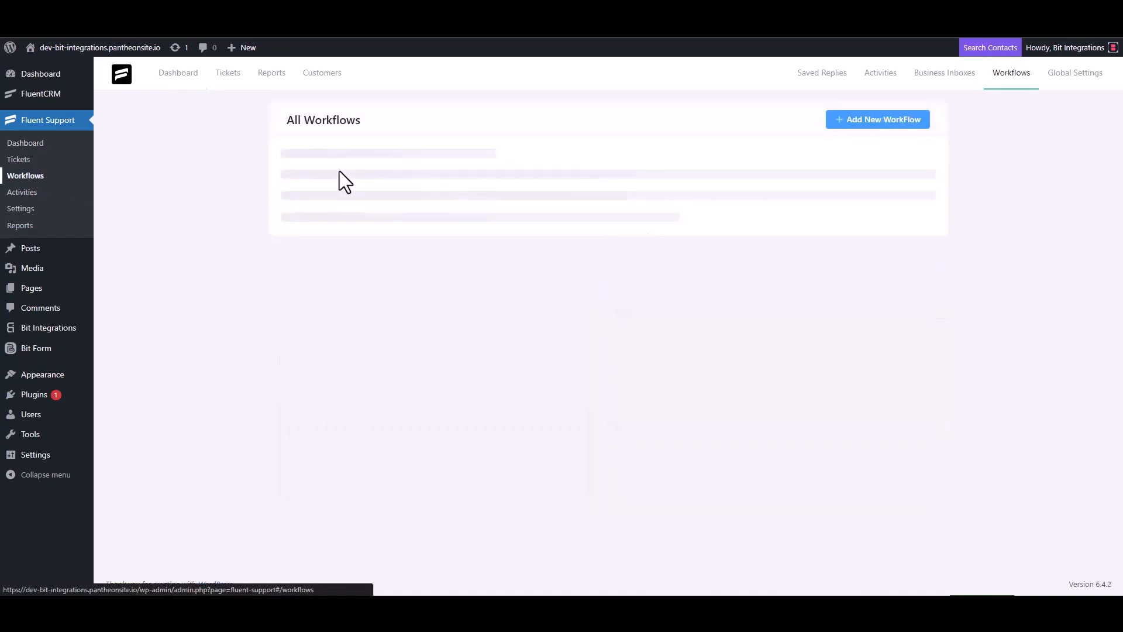
{"action": "left_click", "coordinate": [860, 121]}
{"action": "left_click", "coordinate": [339, 141]}
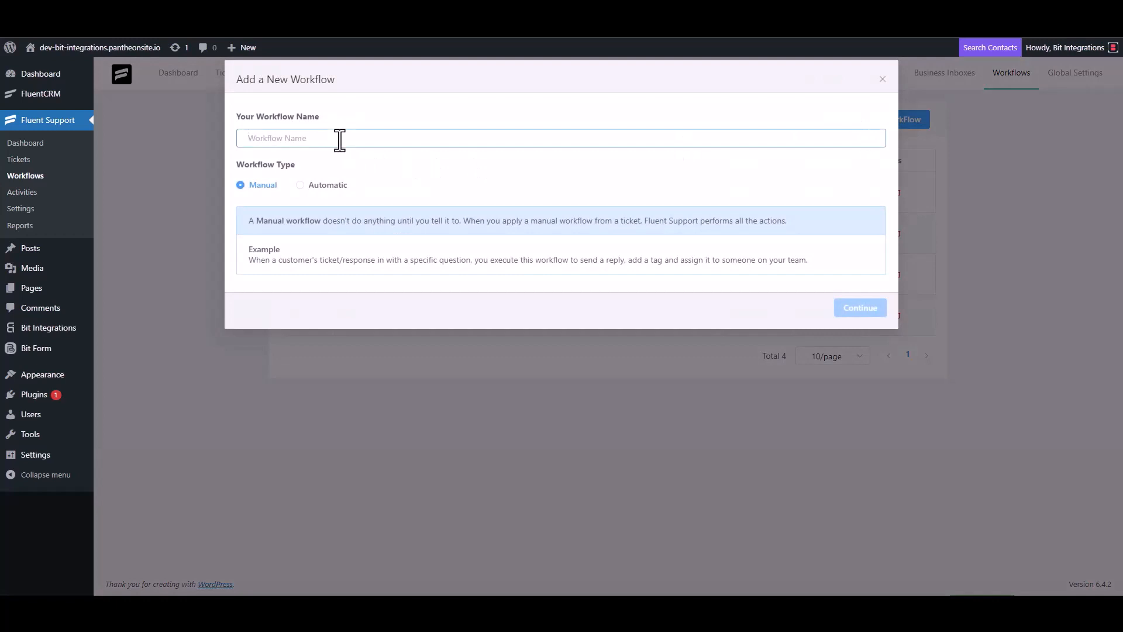
{"action": "type", "text": "Bit"}
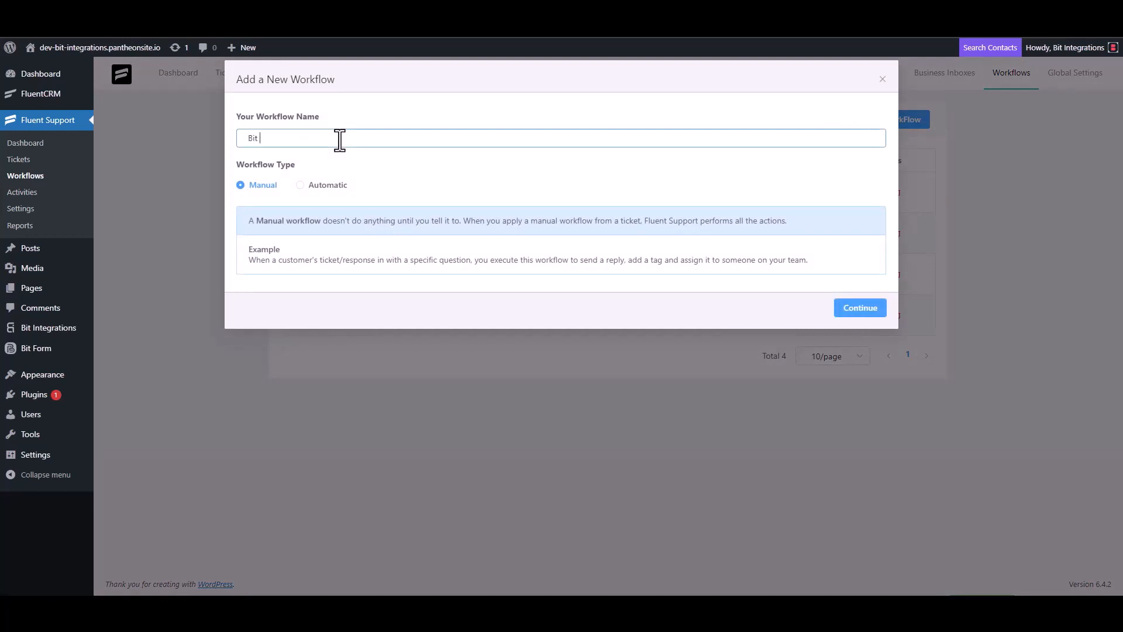
{"action": "type", "text": " Integrations"}
{"action": "left_click", "coordinate": [313, 186]}
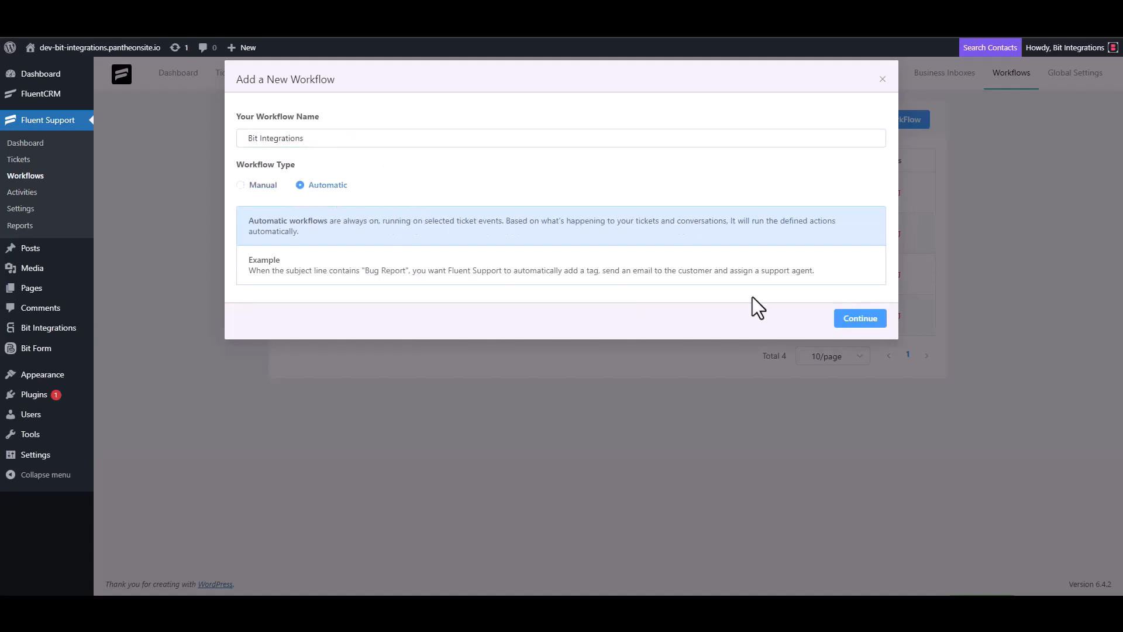
{"action": "left_click", "coordinate": [857, 320]}
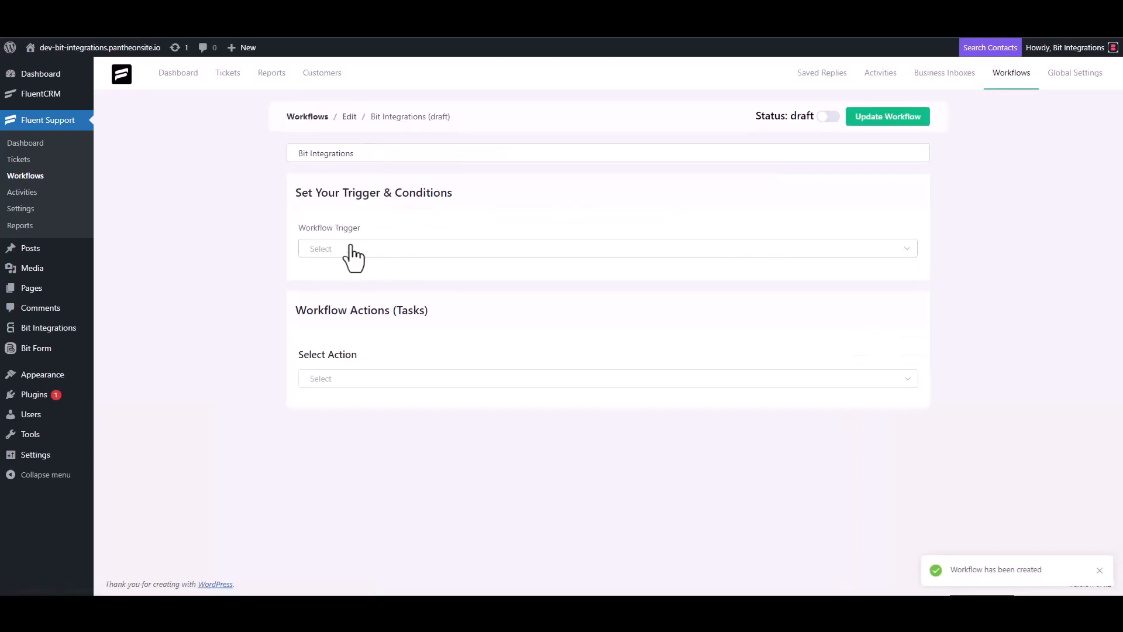
Trigger the workflow On Ticket Creation and add an outgoing webhook to the copied URL.
{"action": "left_click", "coordinate": [350, 250]}
{"action": "left_click", "coordinate": [345, 279]}
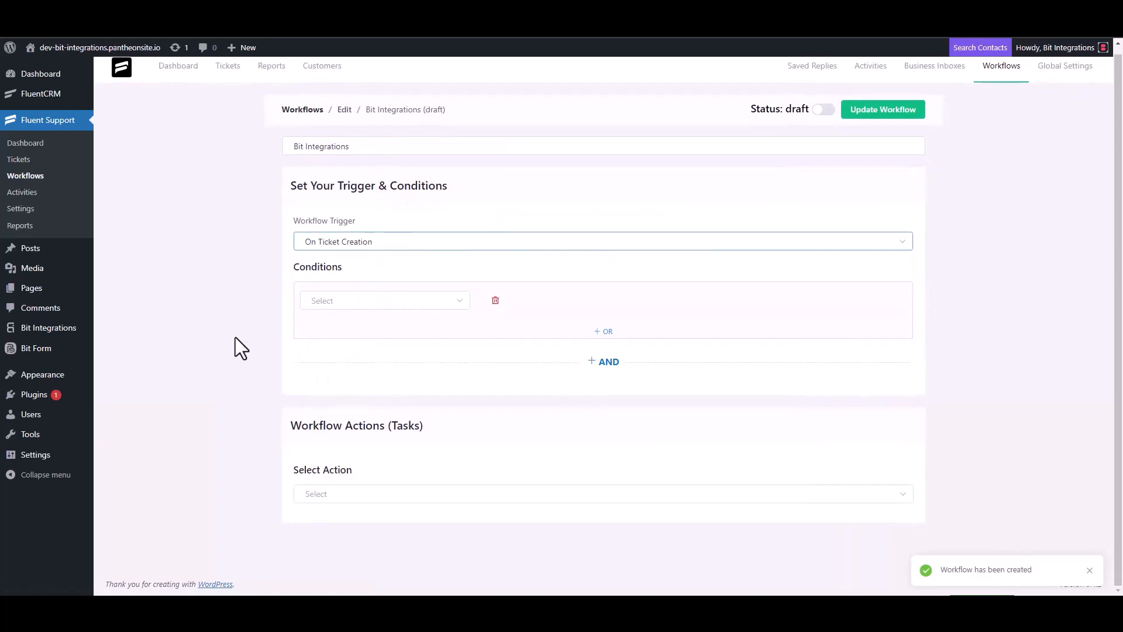
{"action": "left_click", "coordinate": [328, 491]}
{"action": "scroll", "coordinate": [351, 386], "scroll_direction": "down", "scroll_amount": 4}
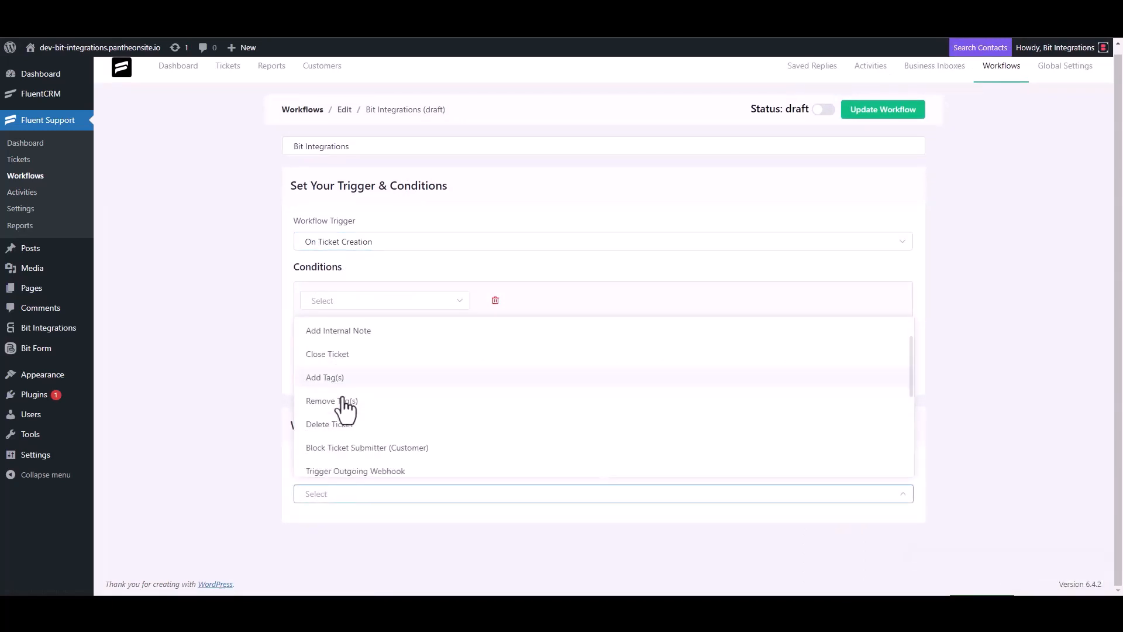
{"action": "left_click", "coordinate": [380, 334]}
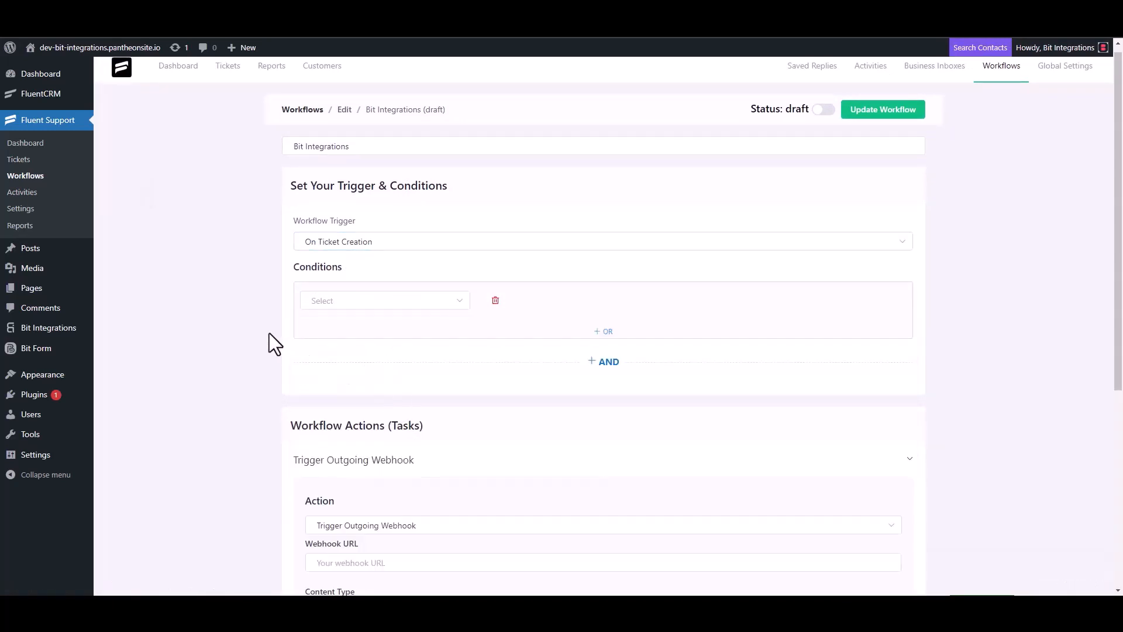
{"action": "scroll", "coordinate": [271, 332], "scroll_direction": "down", "scroll_amount": 4}
{"action": "left_click", "coordinate": [378, 333]}
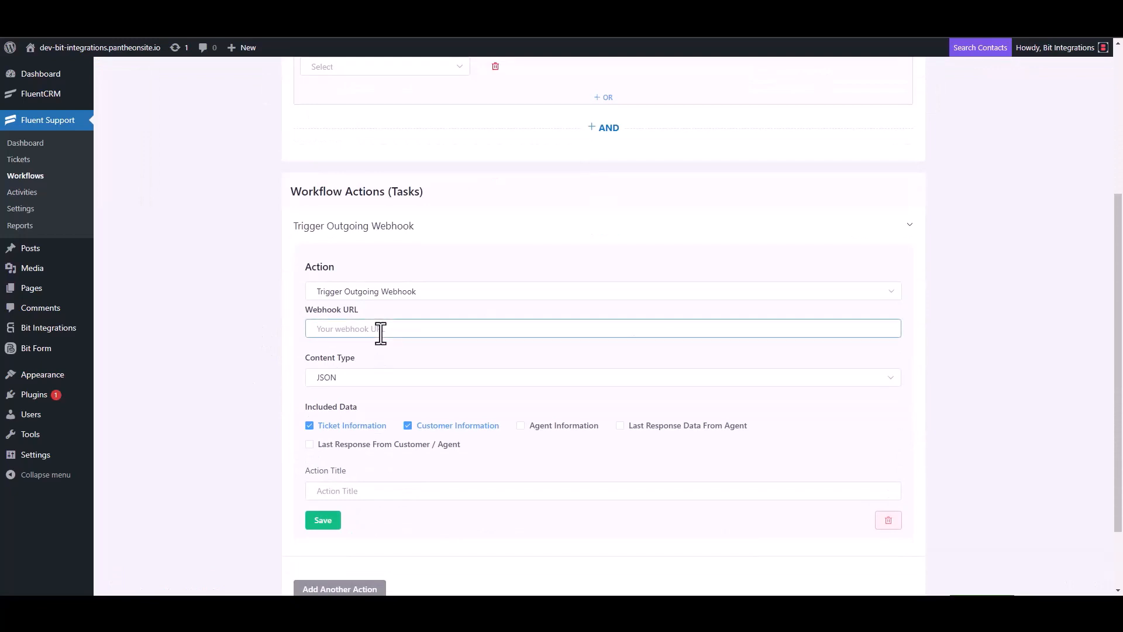
{"action": "key", "text": "ctrl+v"}
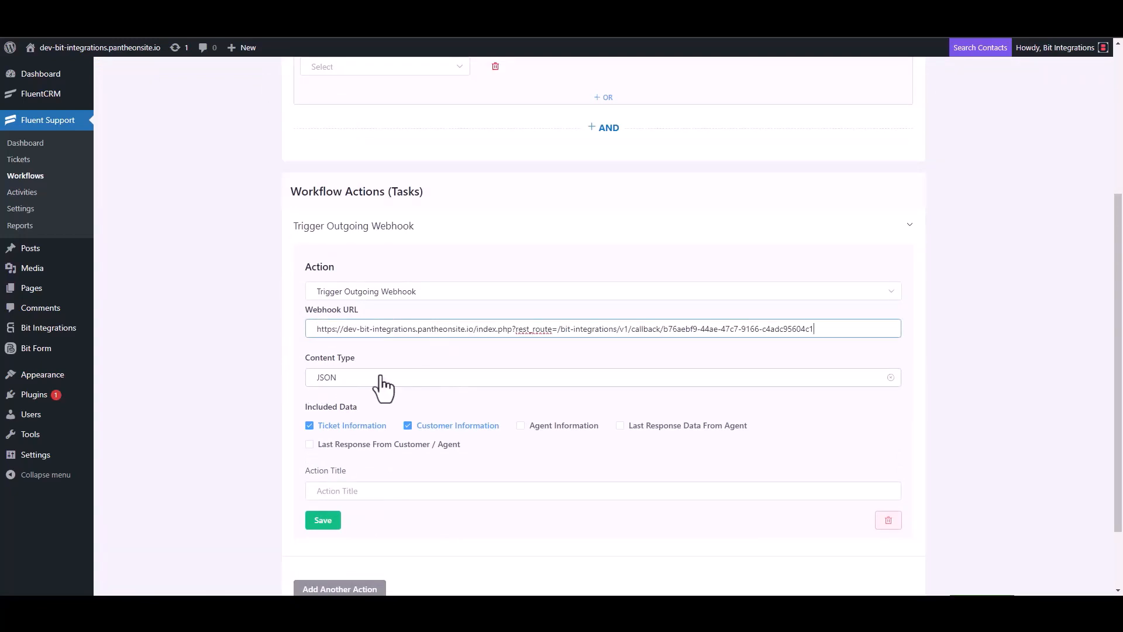
Title the webhook action 'Bit Integrations', save it, and publish the workflow.
{"action": "scroll", "coordinate": [383, 386], "scroll_direction": "down", "scroll_amount": 2}
{"action": "left_click", "coordinate": [351, 403]}
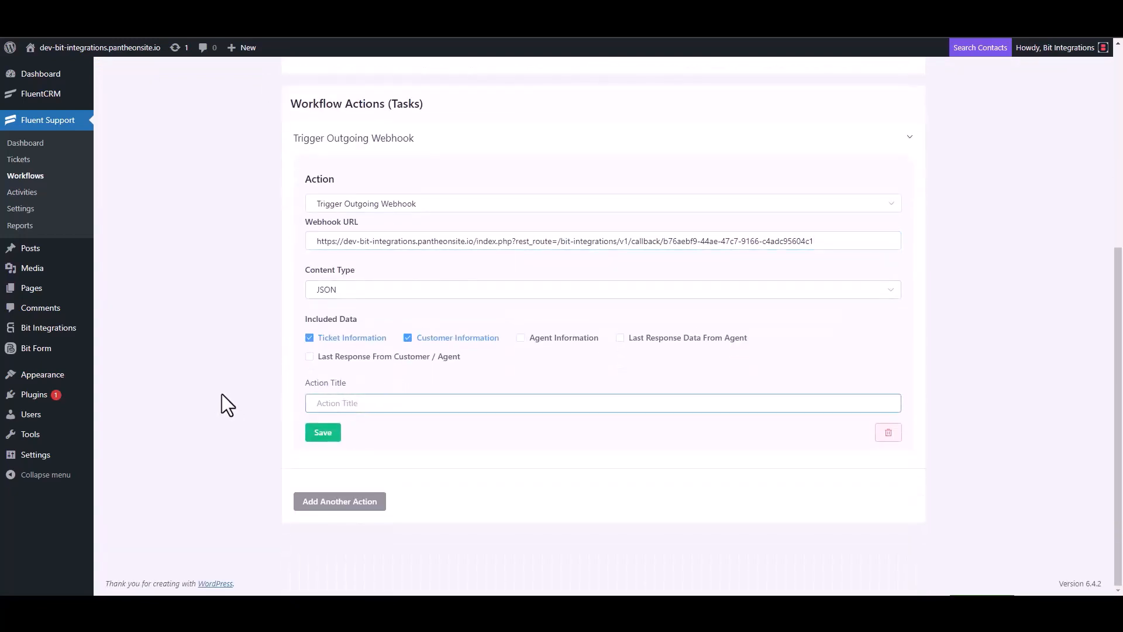
{"action": "type", "text": "Bit Integrations"}
{"action": "left_click", "coordinate": [322, 434]}
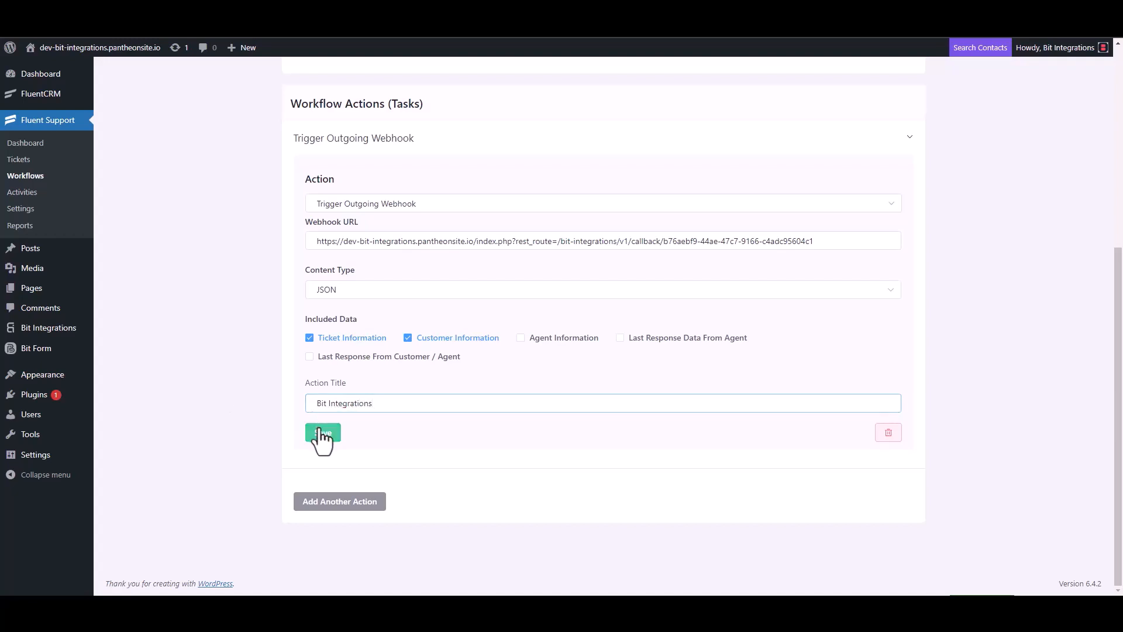
{"action": "left_click", "coordinate": [823, 107]}
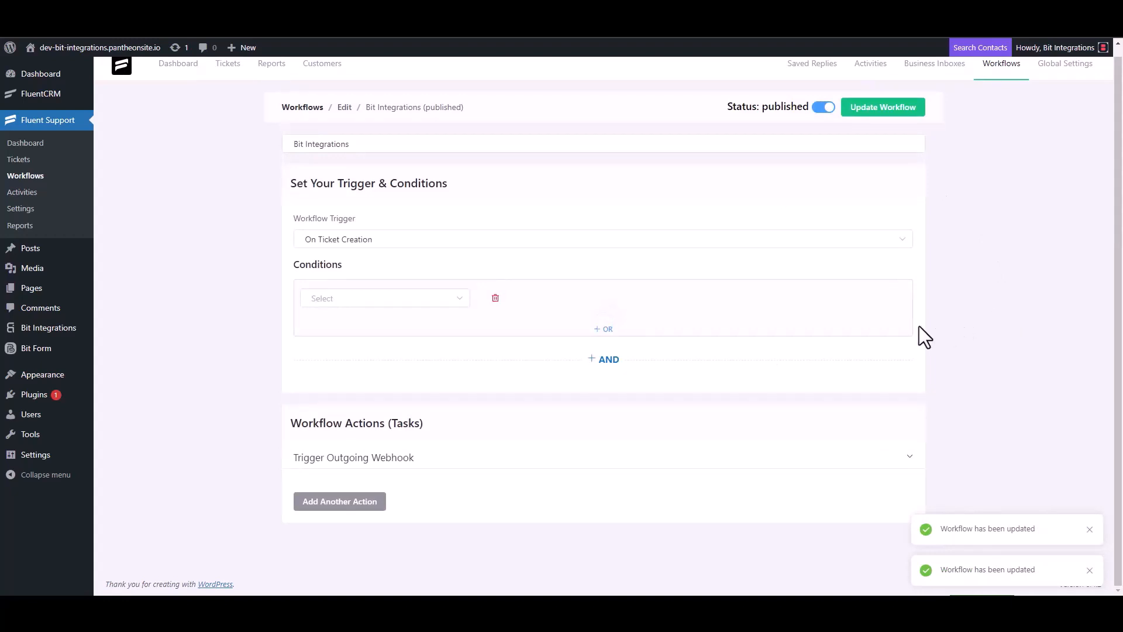
Start a new ticket and create a new contact with a first name and e-mail address.
{"action": "left_click", "coordinate": [28, 165]}
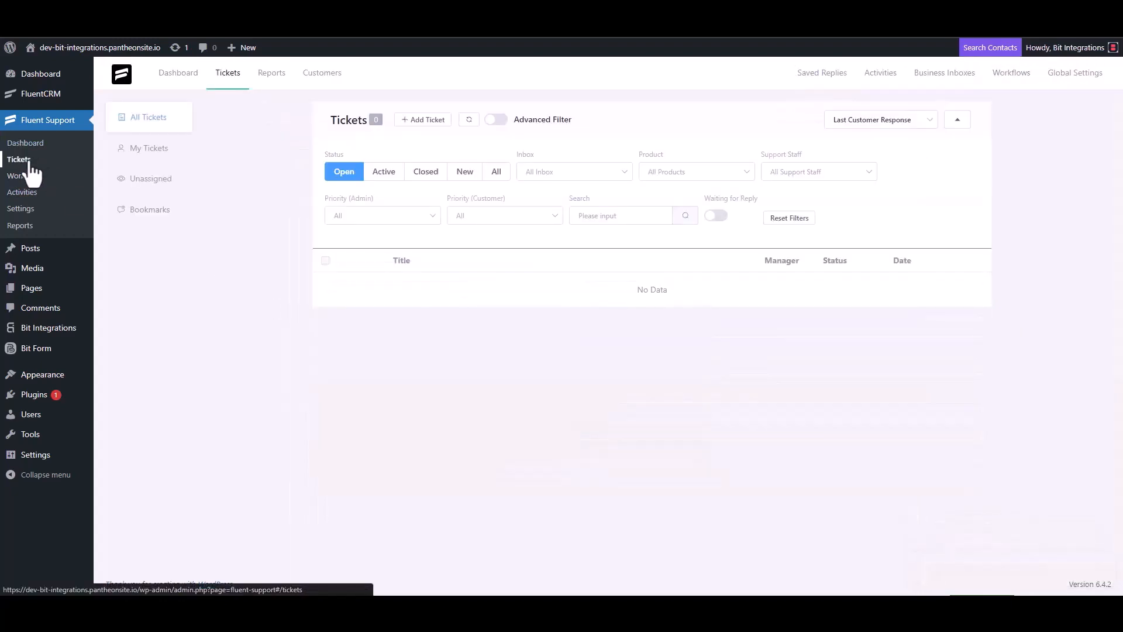
{"action": "left_click", "coordinate": [421, 121]}
{"action": "left_click", "coordinate": [459, 150]}
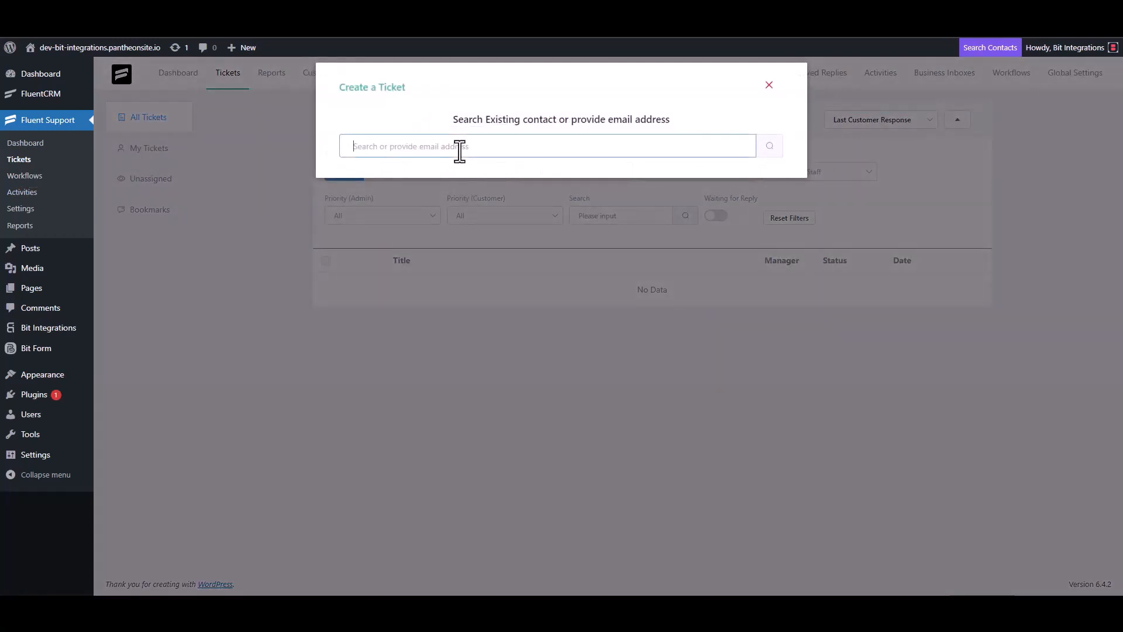
{"action": "left_click", "coordinate": [769, 146]}
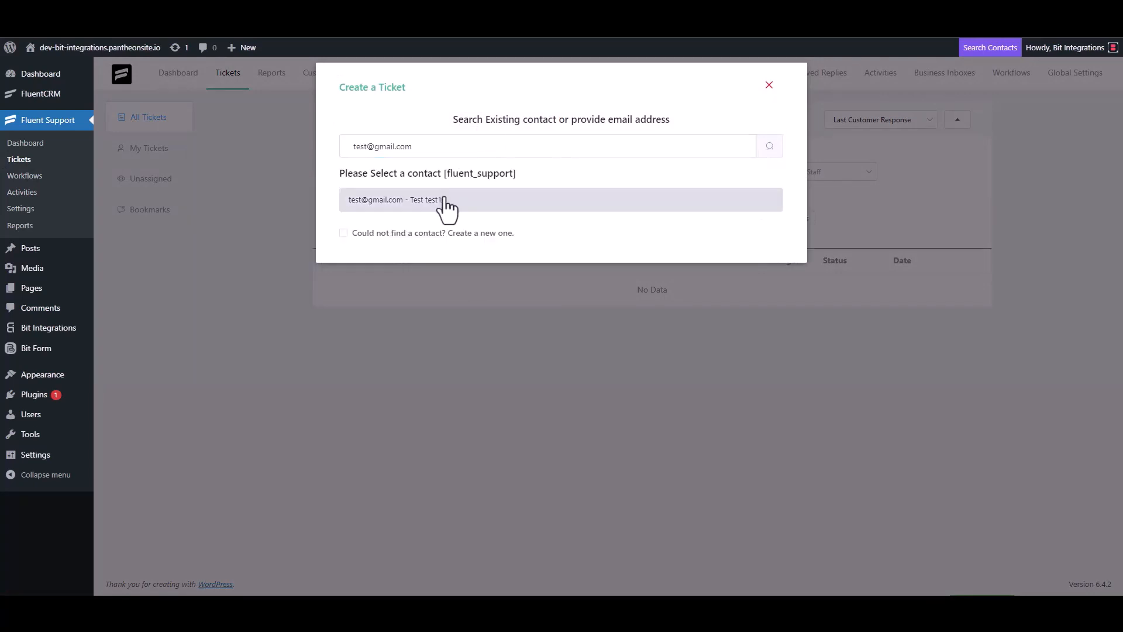
{"action": "left_click", "coordinate": [344, 233]}
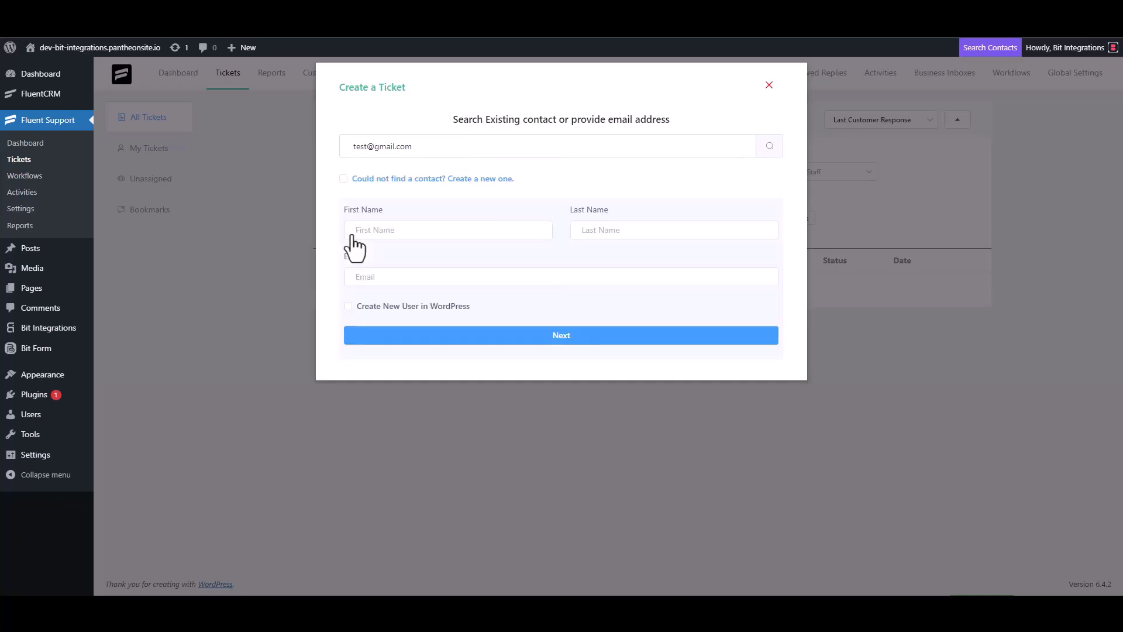
{"action": "left_click", "coordinate": [392, 236]}
{"action": "type", "text": "test3"}
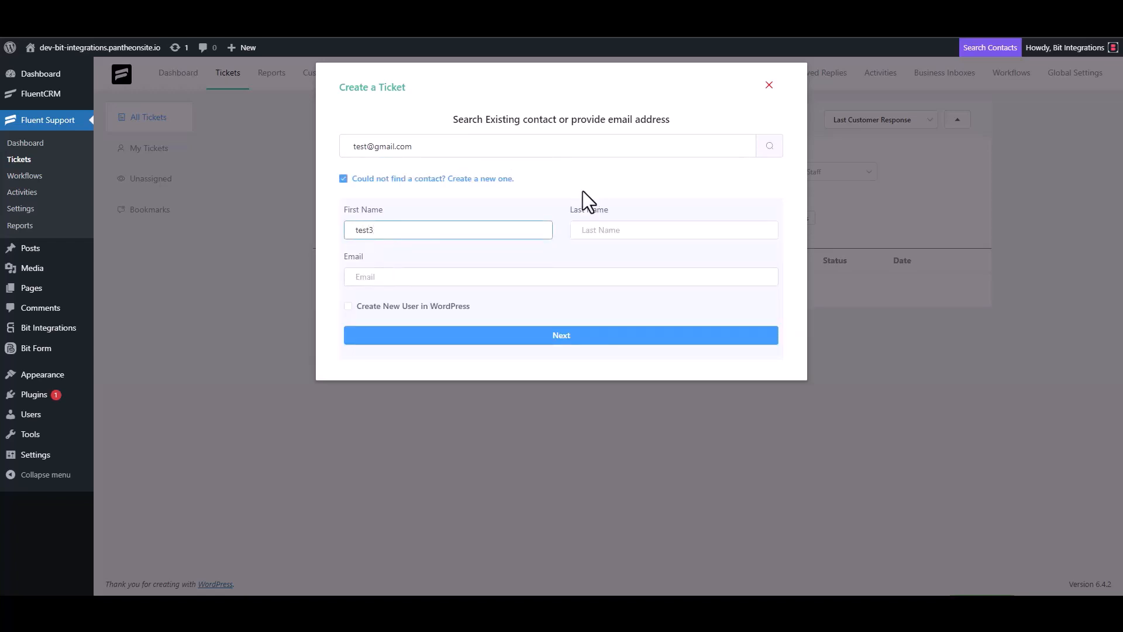
{"action": "left_click", "coordinate": [398, 279]}
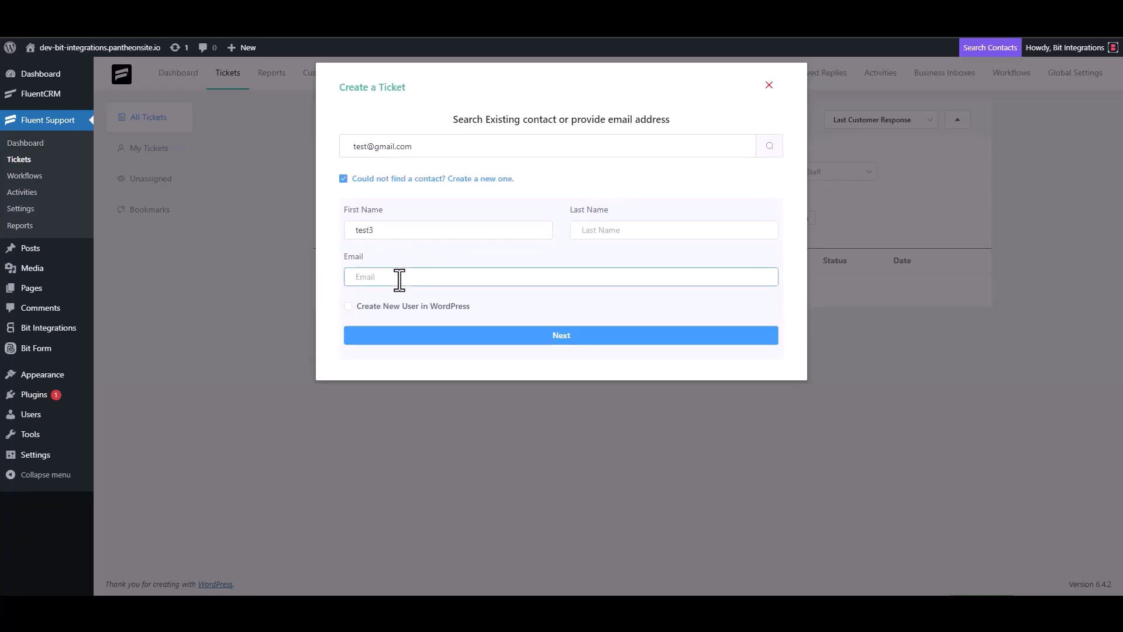
Give the ticket subject 'test' and details 'test', then create it.
{"action": "left_click", "coordinate": [573, 335]}
{"action": "left_click", "coordinate": [409, 211]}
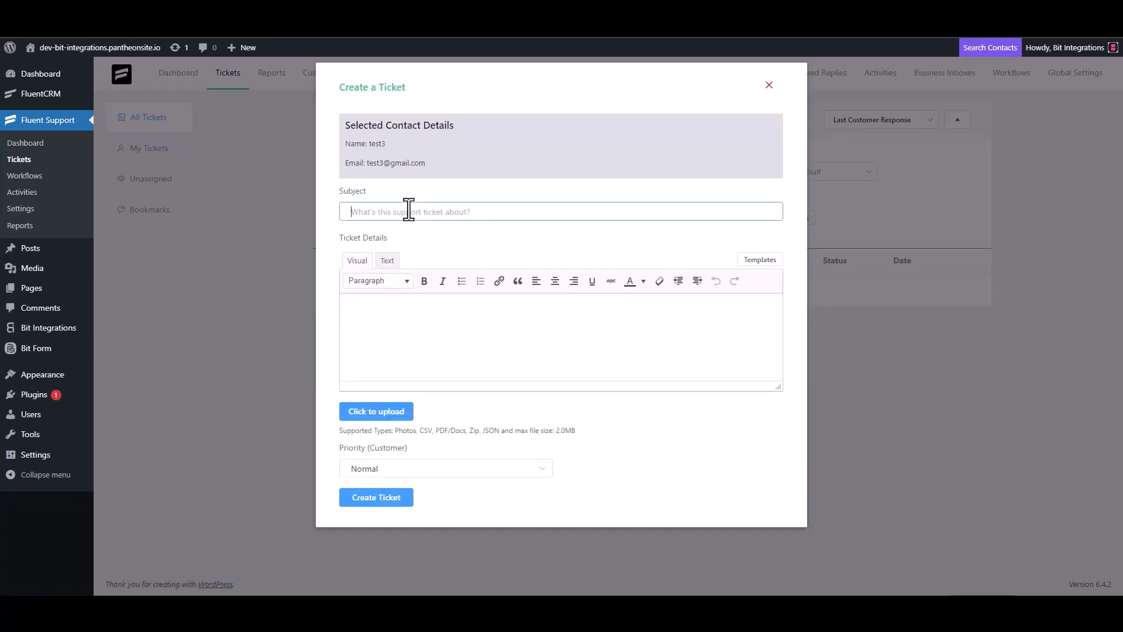
{"action": "type", "text": "test"}
{"action": "left_click", "coordinate": [395, 313]}
{"action": "type", "text": "test"}
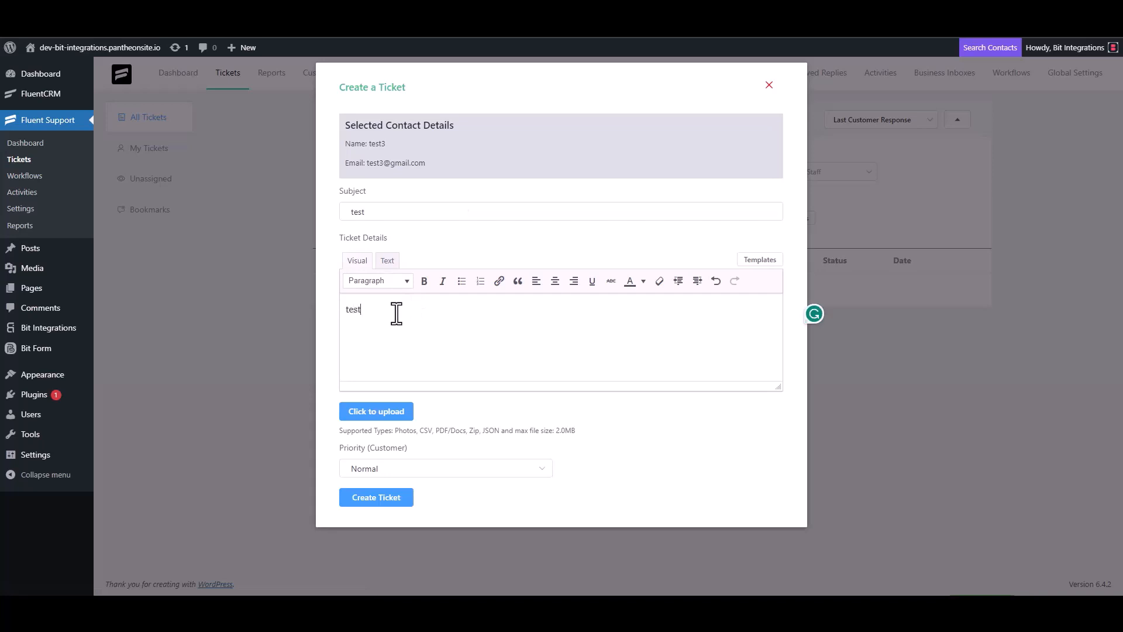
{"action": "left_click", "coordinate": [380, 496]}
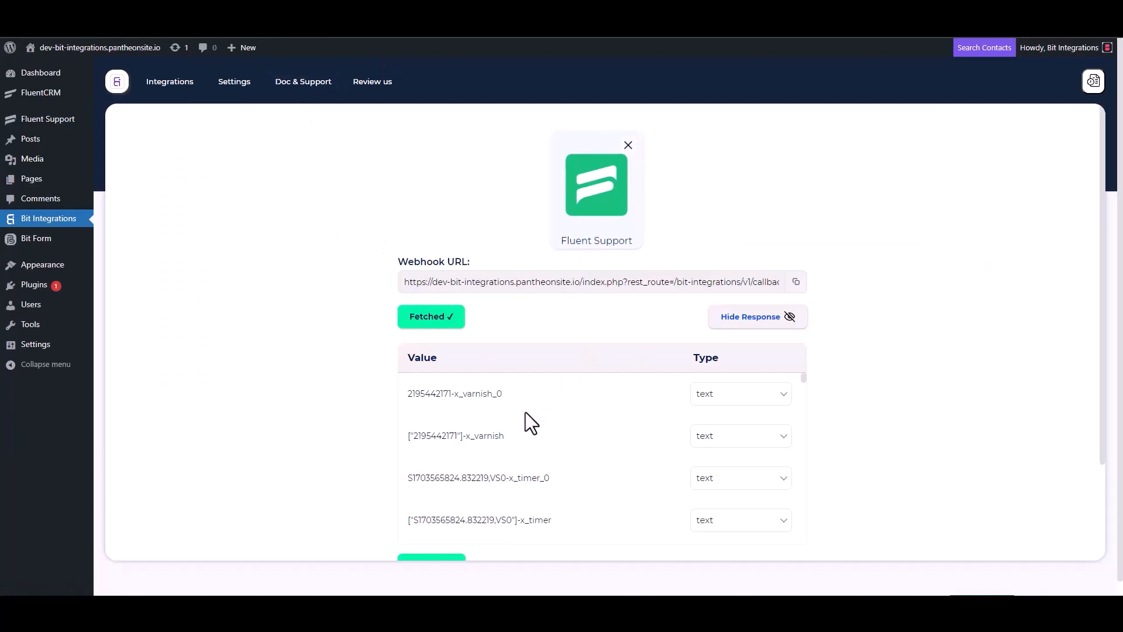
Pick SyncSpider as the action via search 'SY' and start a new SyncSpider task.
{"action": "scroll", "coordinate": [522, 413], "scroll_direction": "down", "scroll_amount": 5}
{"action": "scroll", "coordinate": [466, 462], "scroll_direction": "down", "scroll_amount": 3}
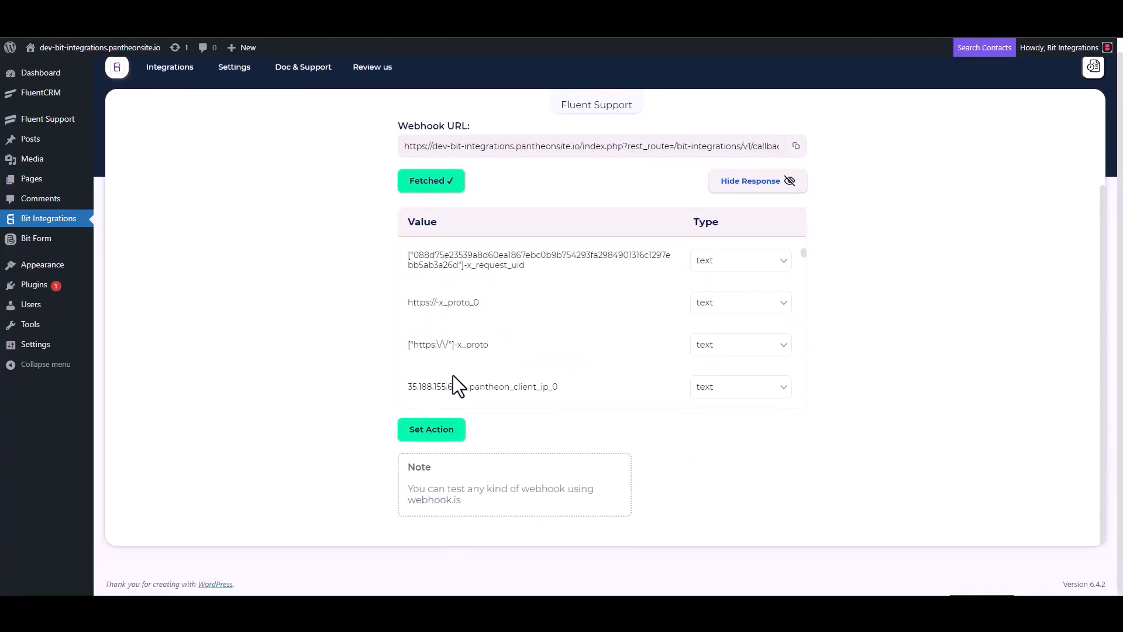
{"action": "scroll", "coordinate": [517, 319], "scroll_direction": "down", "scroll_amount": 5}
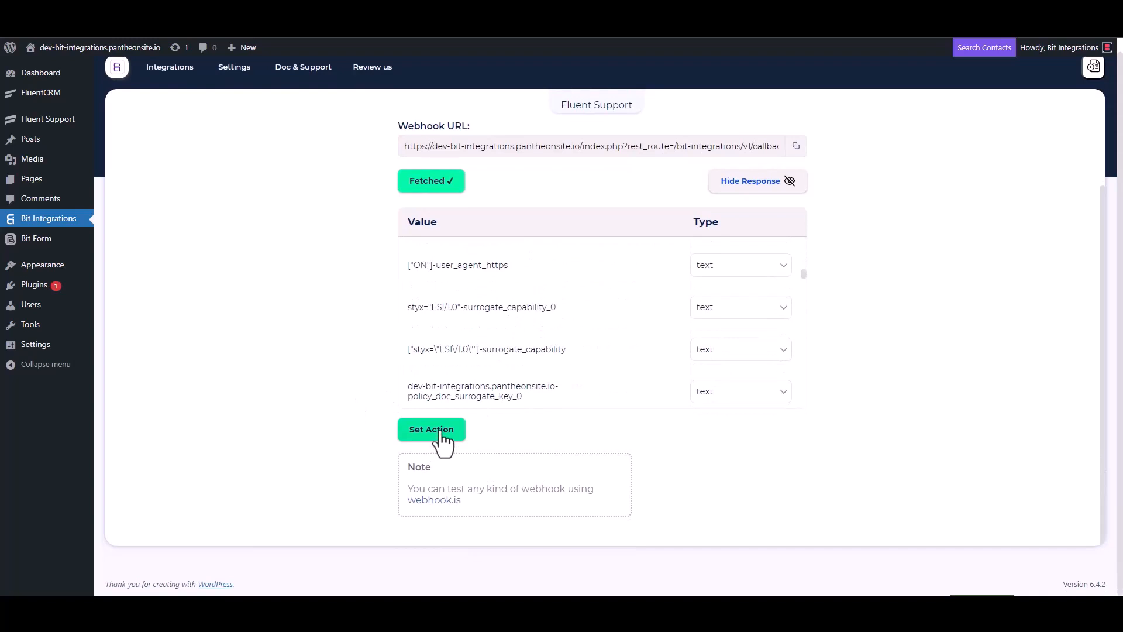
{"action": "left_click", "coordinate": [436, 430]}
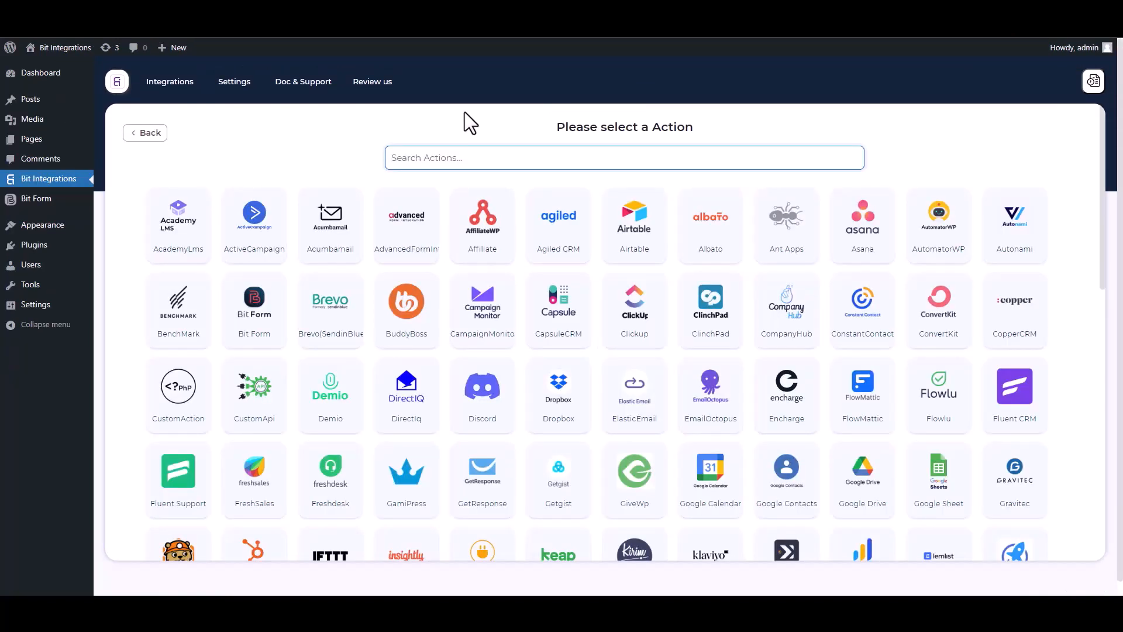
{"action": "type", "text": "SY"}
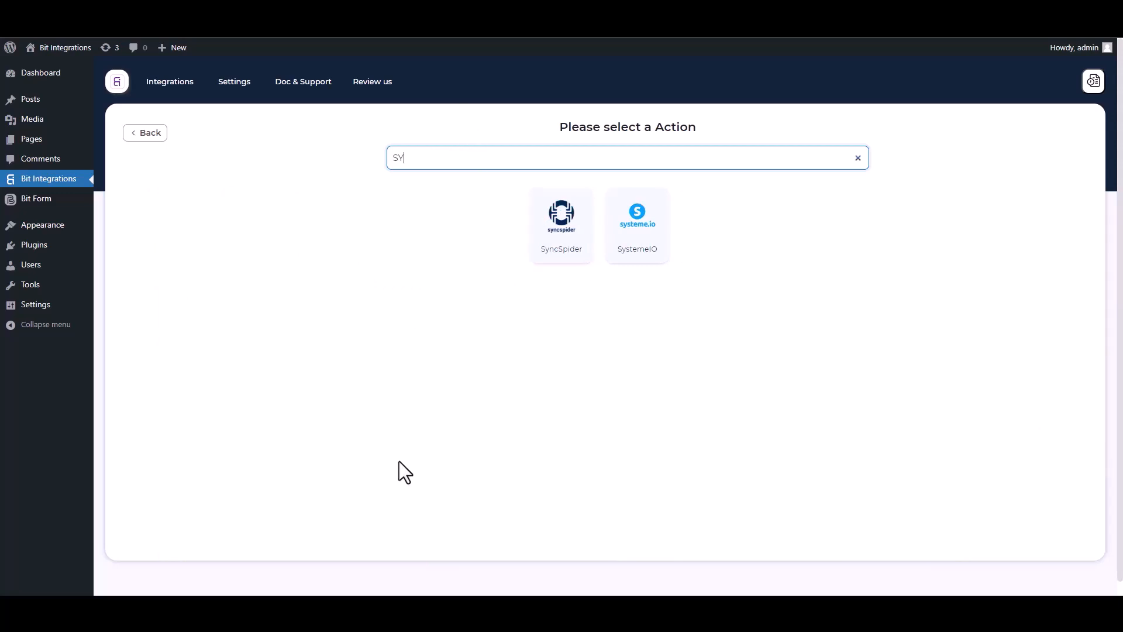
{"action": "left_click", "coordinate": [571, 251]}
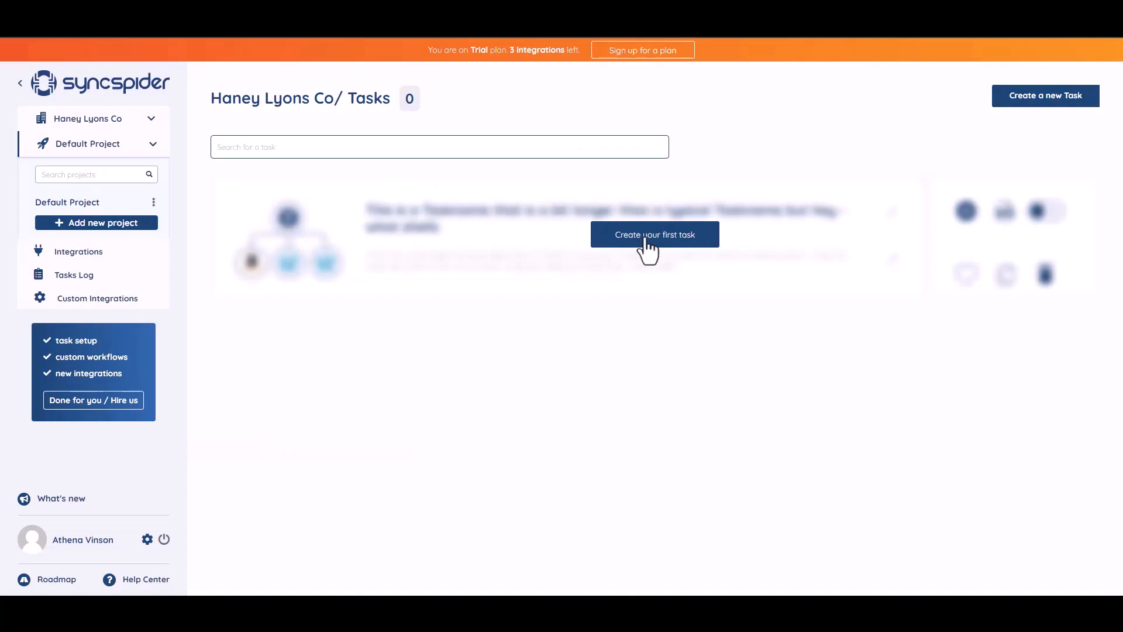
{"action": "left_click", "coordinate": [647, 237]}
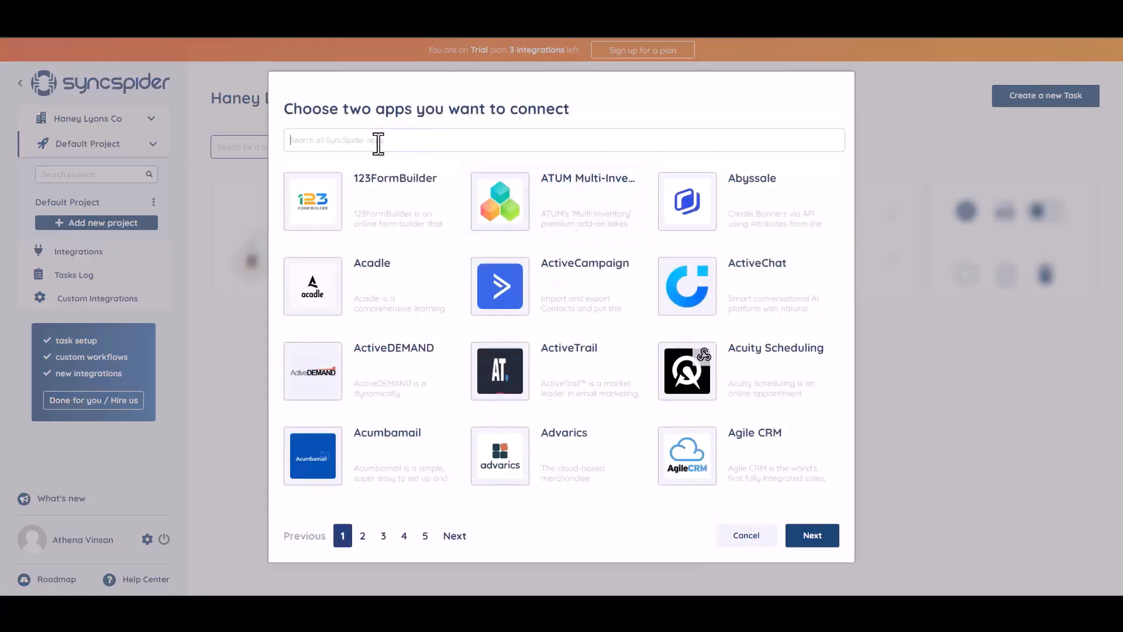
Select WebHooks and MailerLite as the two apps to connect and continue.
{"action": "left_click", "coordinate": [379, 144]}
{"action": "type", "text": "WEB"}
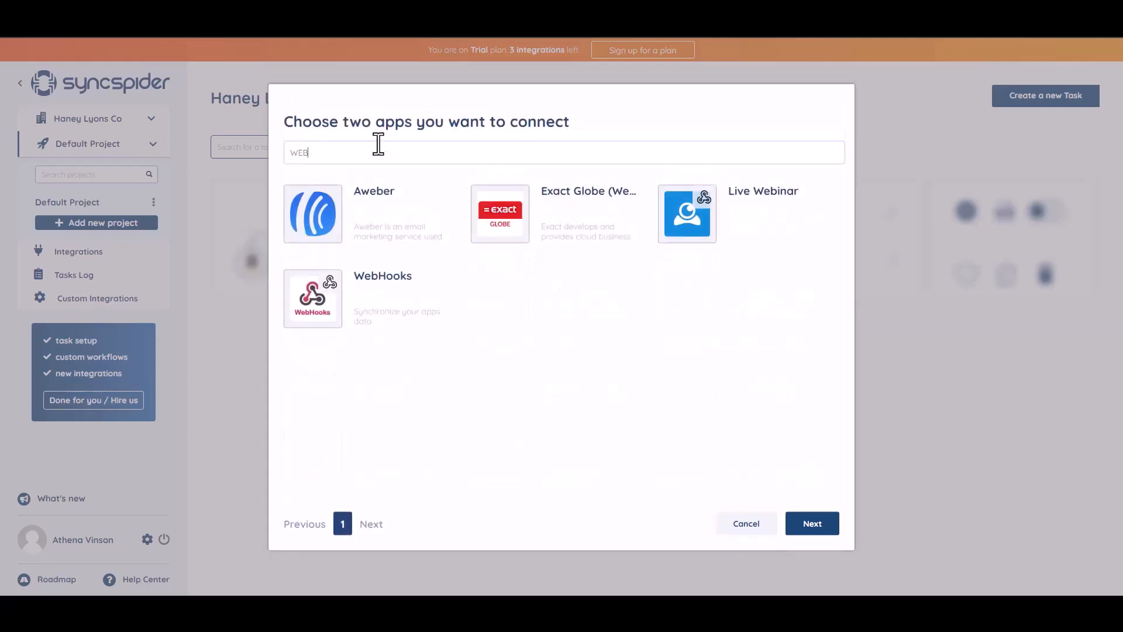
{"action": "left_click", "coordinate": [388, 296]}
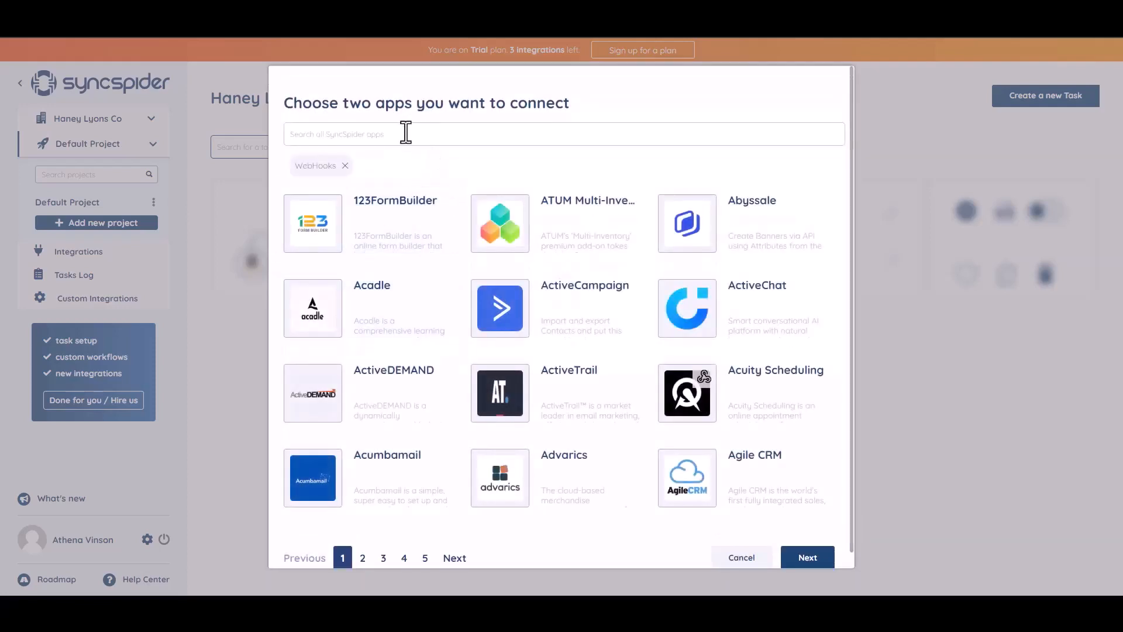
{"action": "type", "text": "a"}
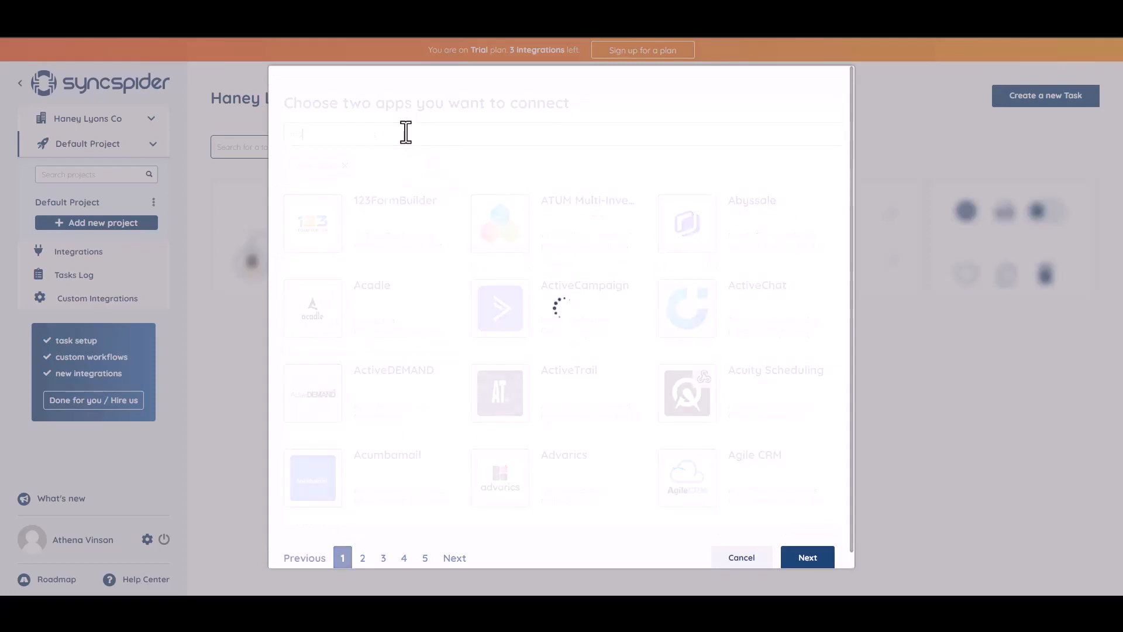
{"action": "left_click", "coordinate": [541, 244]}
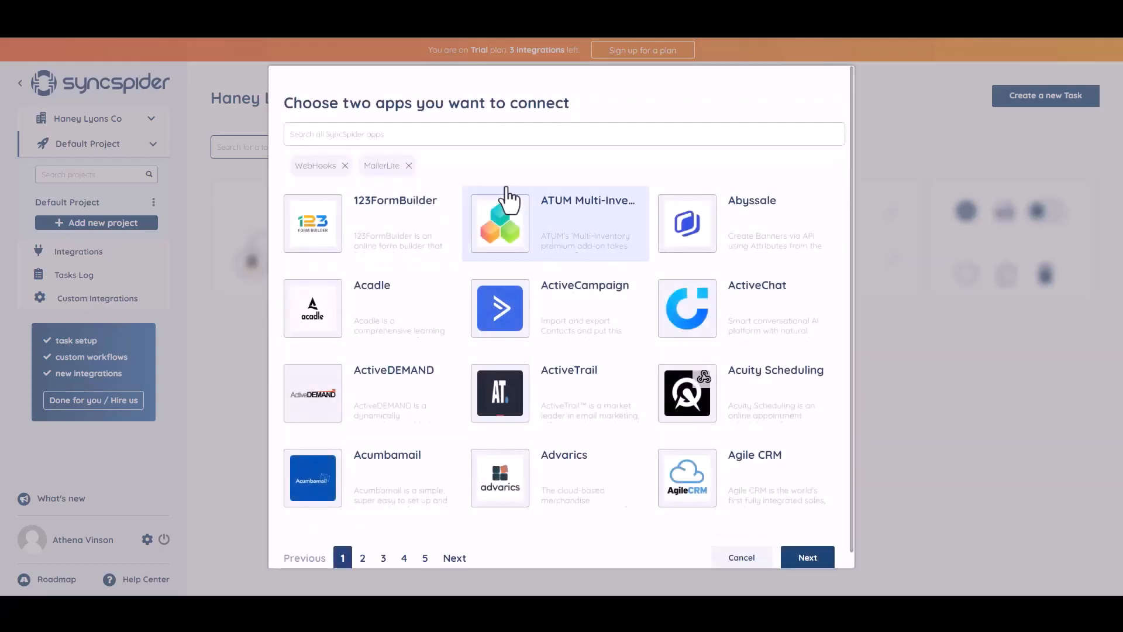
{"action": "left_click", "coordinate": [800, 558]}
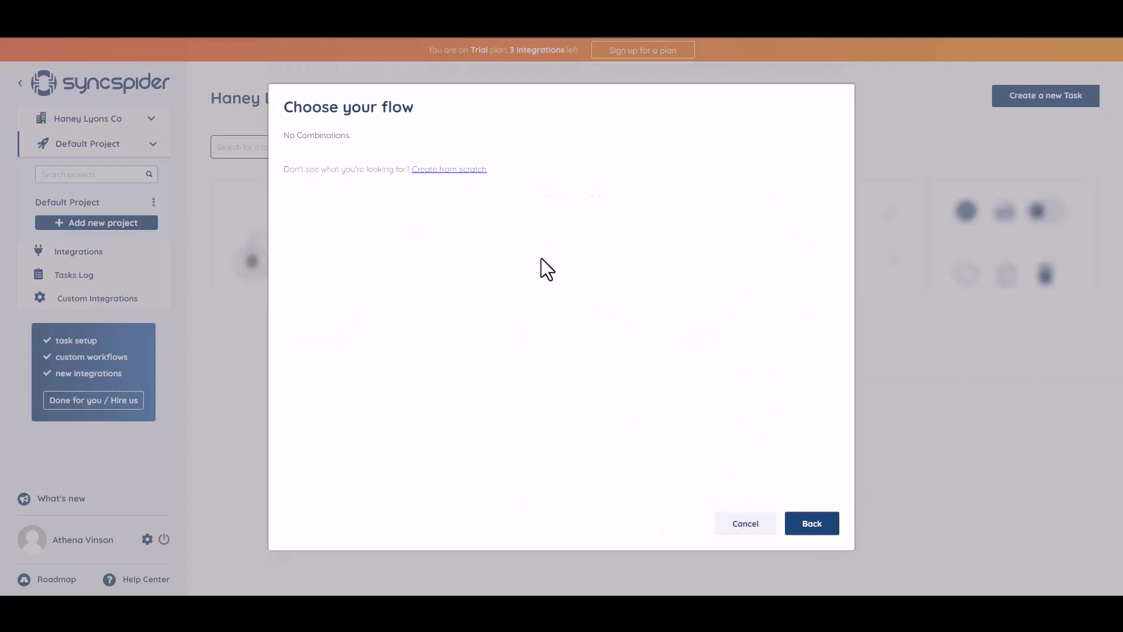
Create a WebHooks source integration 'Bit Integrations' from scratch and copy its webhook URL.
{"action": "left_click", "coordinate": [441, 171]}
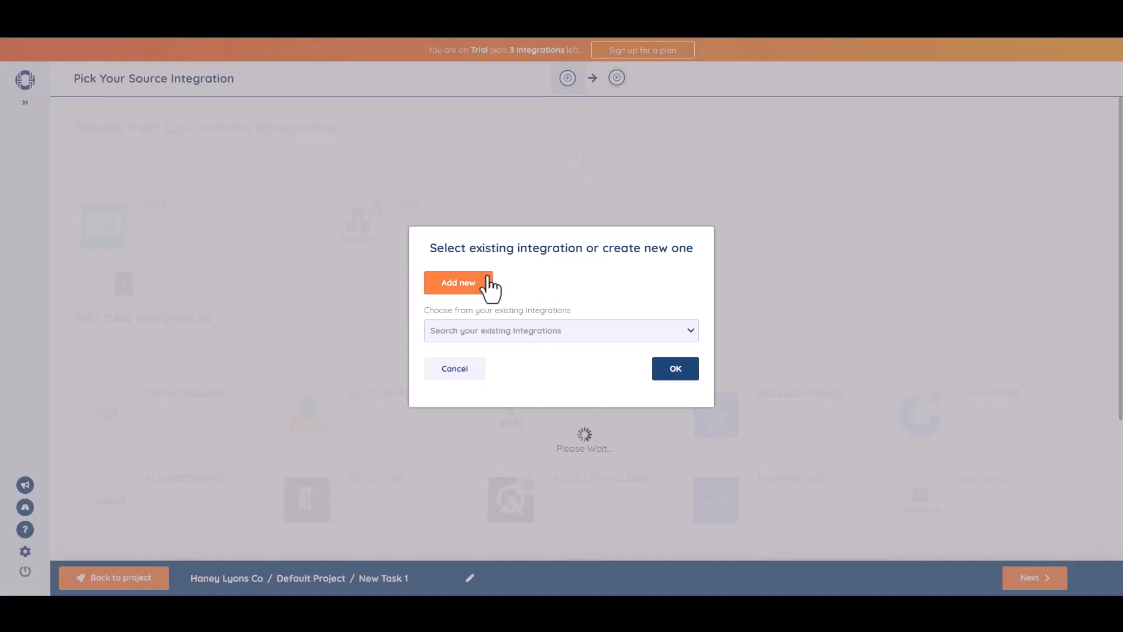
{"action": "left_click", "coordinate": [487, 277]}
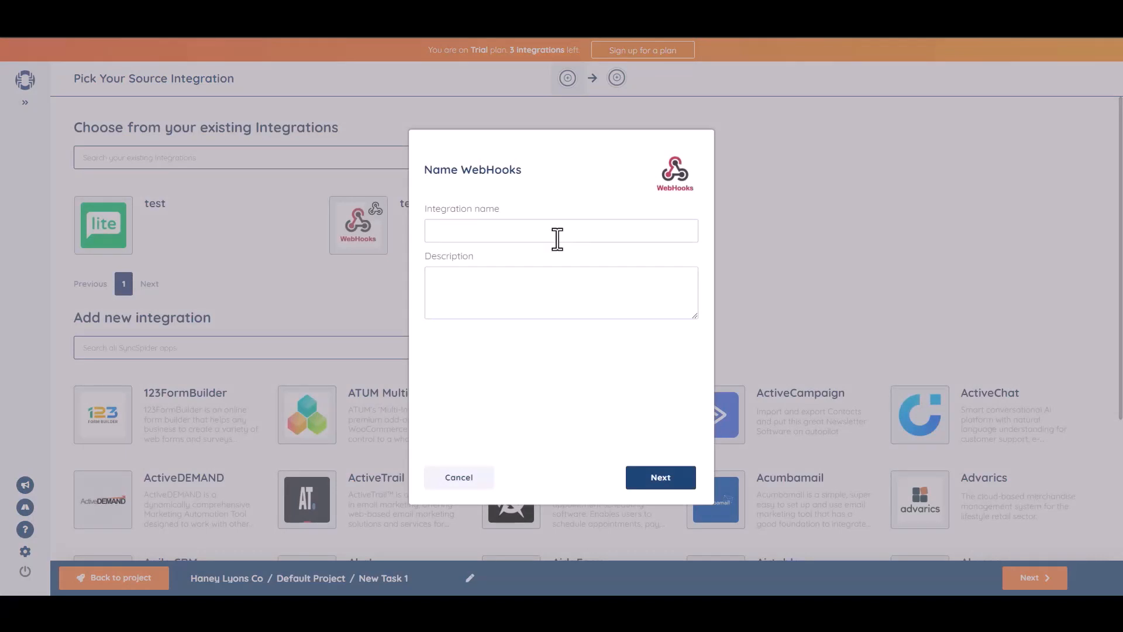
{"action": "type", "text": "Bit Integrations"}
{"action": "left_click", "coordinate": [666, 479]}
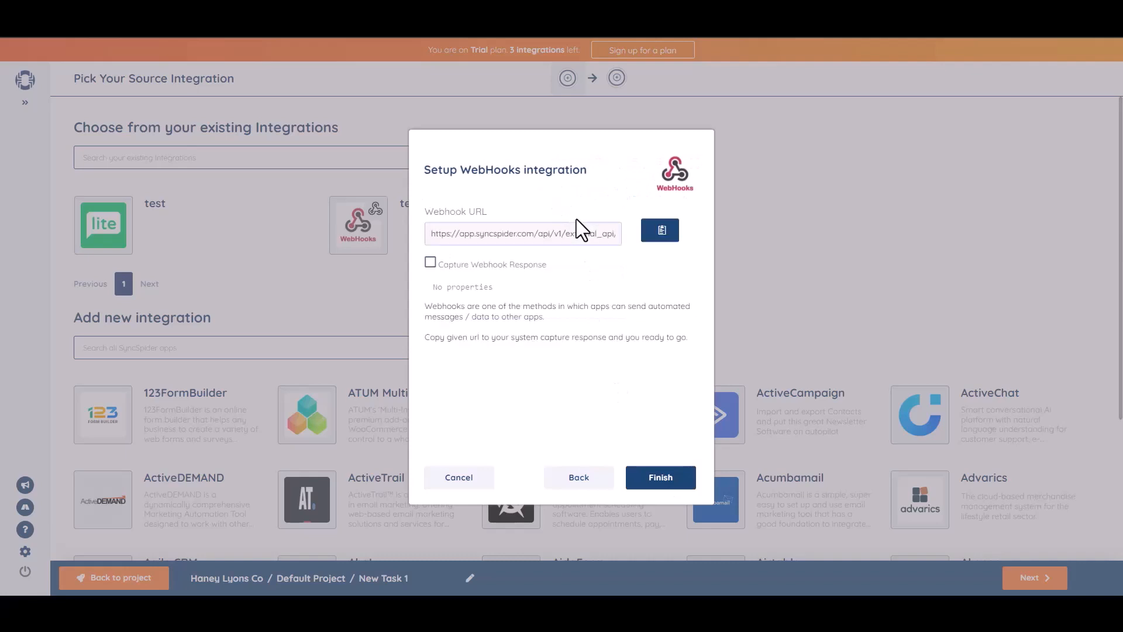
{"action": "left_click", "coordinate": [662, 236]}
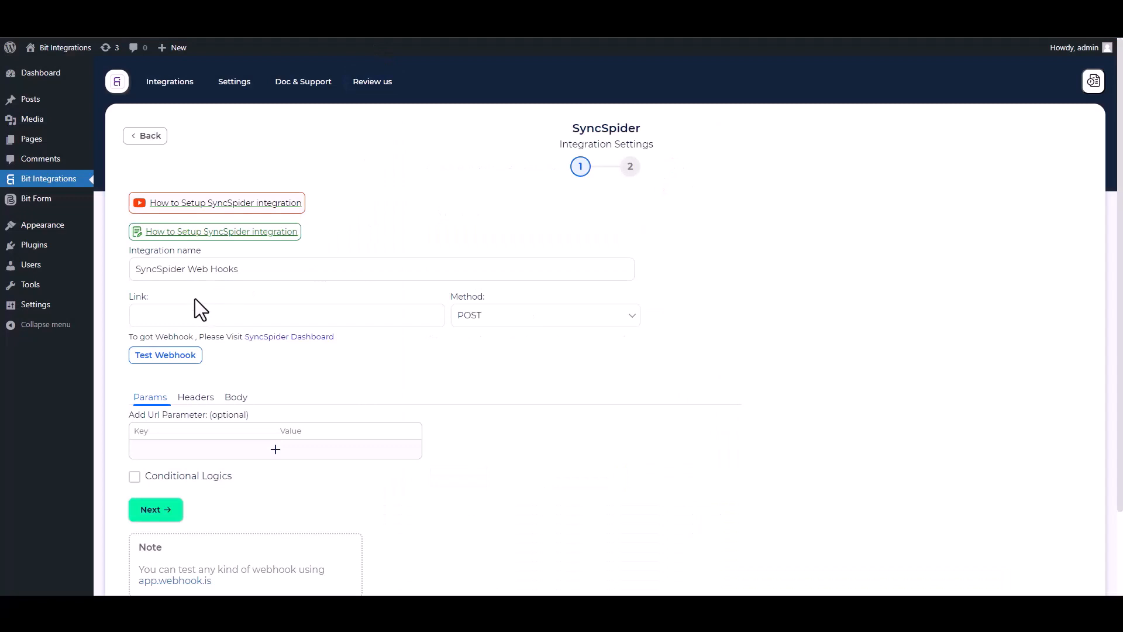
{"action": "left_click", "coordinate": [206, 314]}
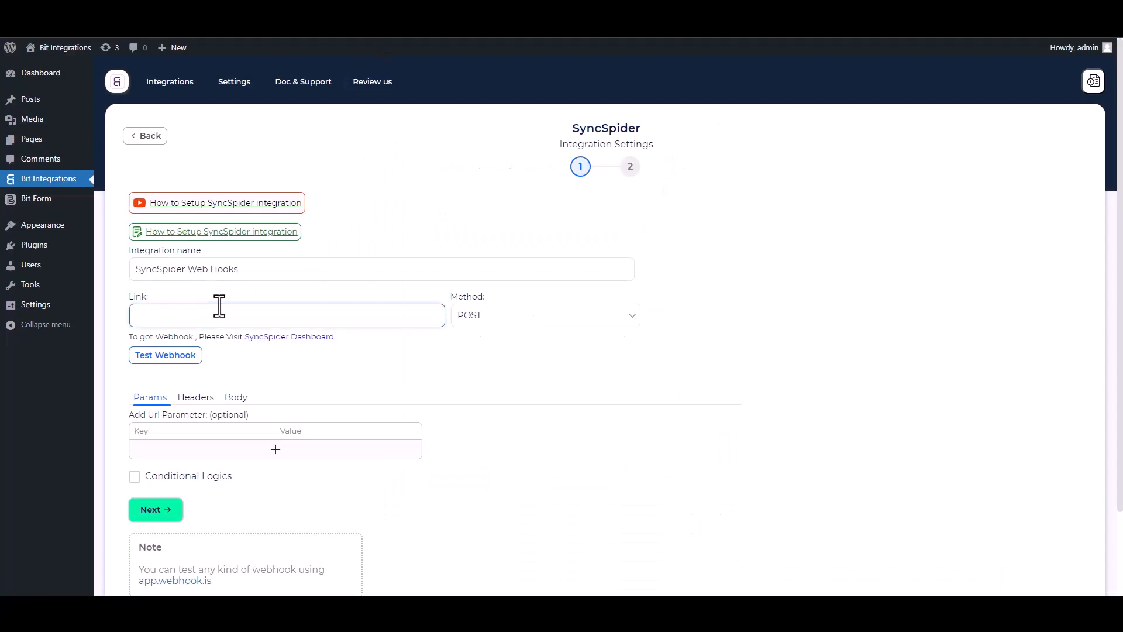
Paste the webhook URL as the Link and send all data as application/json.
{"action": "key", "text": "ctrl+v"}
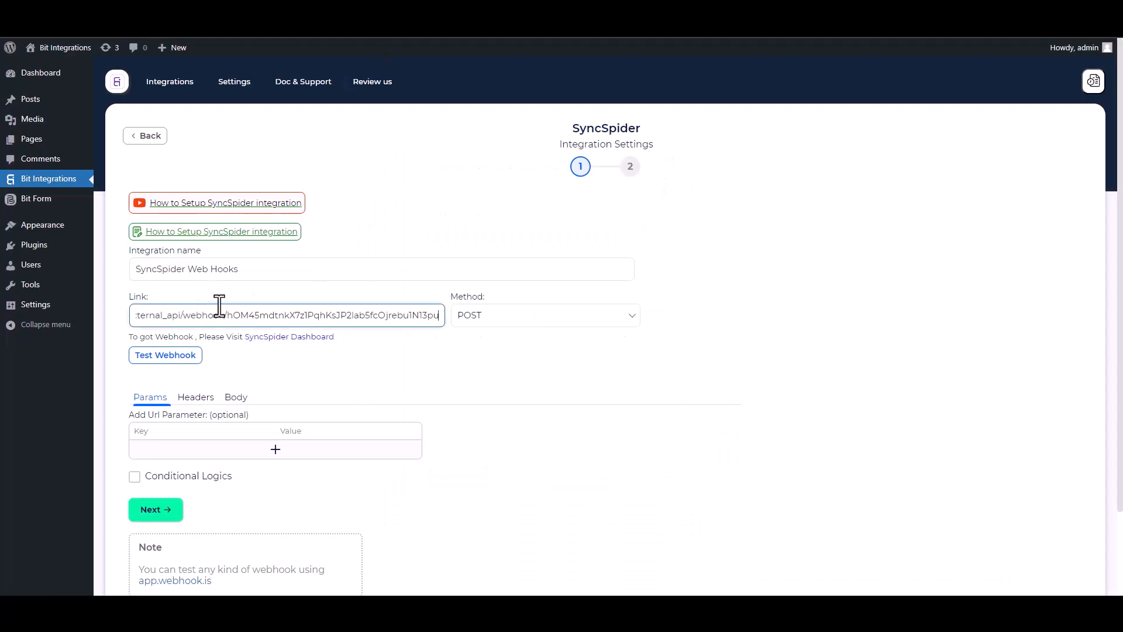
{"action": "left_click", "coordinate": [237, 398]}
{"action": "left_click", "coordinate": [138, 427]}
{"action": "left_click", "coordinate": [209, 469]}
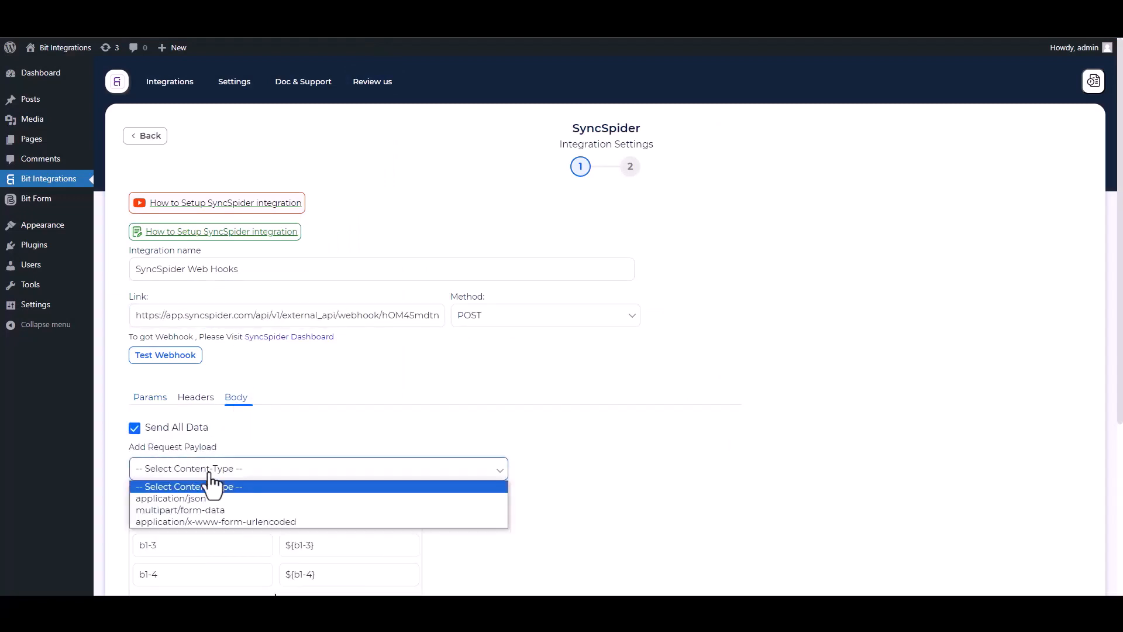
{"action": "left_click", "coordinate": [209, 498]}
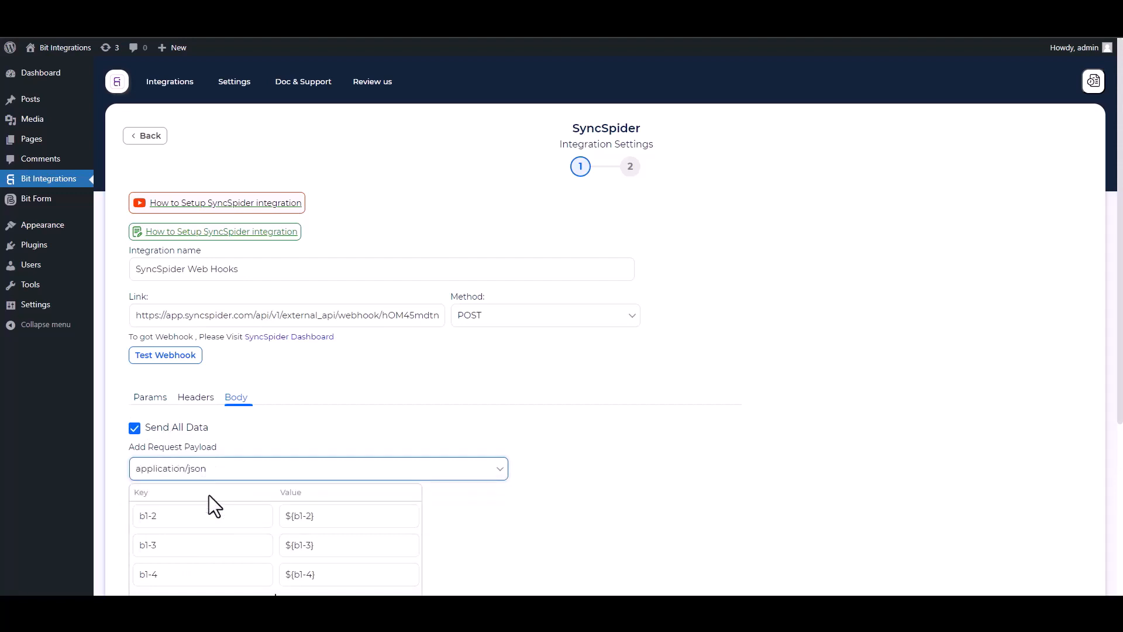
{"action": "scroll", "coordinate": [209, 495], "scroll_direction": "down", "scroll_amount": 2}
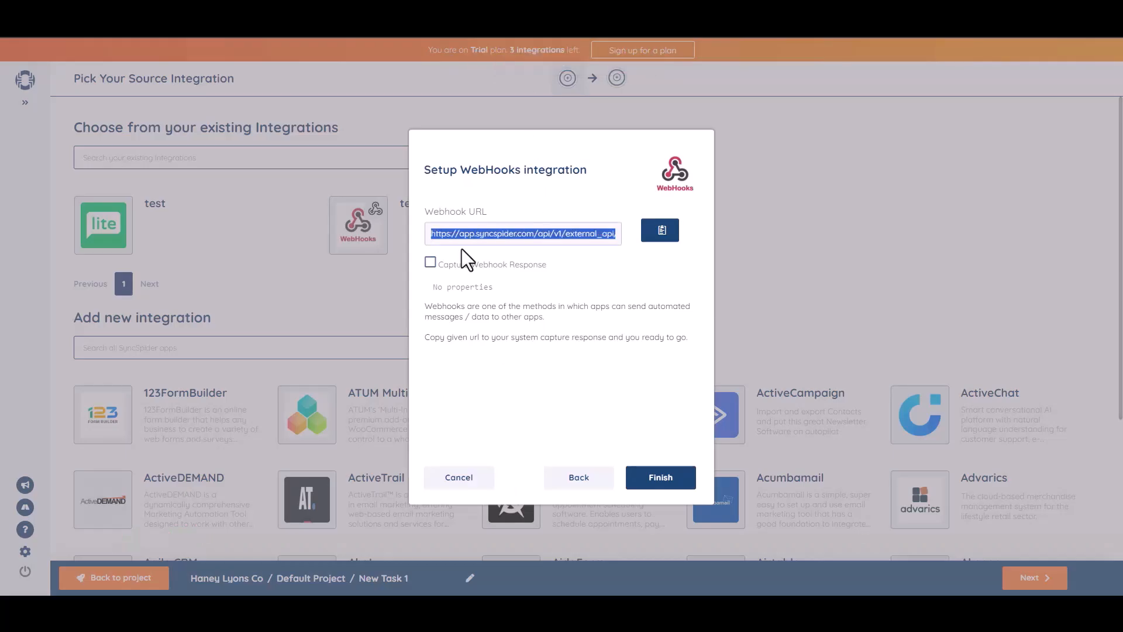
Test the webhook, leave conditional logic off, and finish and save the integration.
{"action": "left_click", "coordinate": [430, 263]}
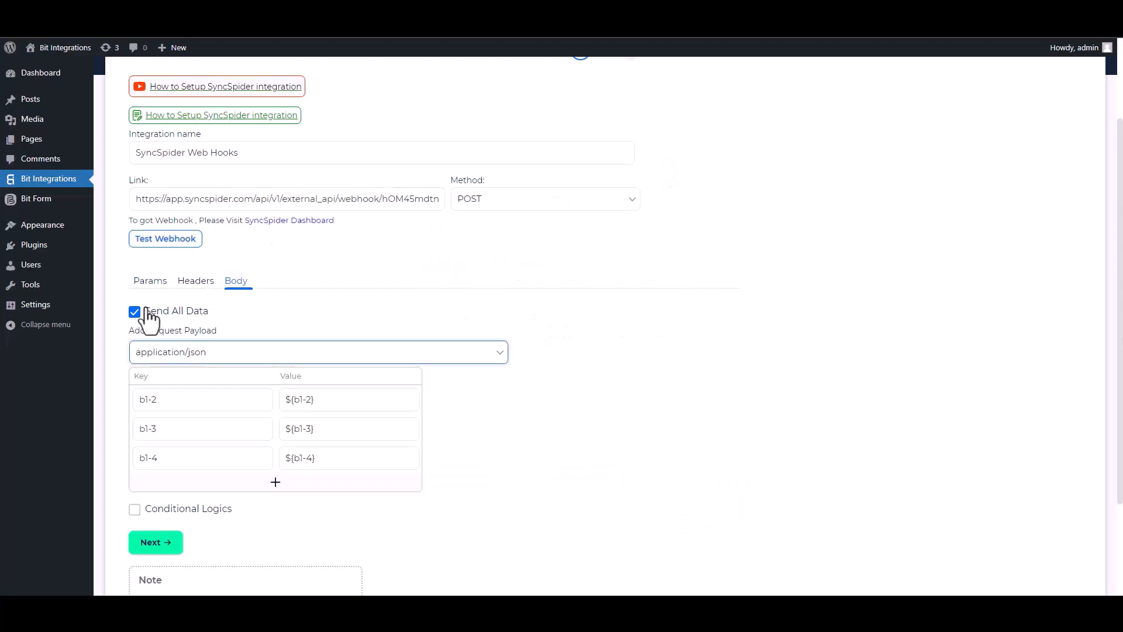
{"action": "left_click", "coordinate": [167, 239]}
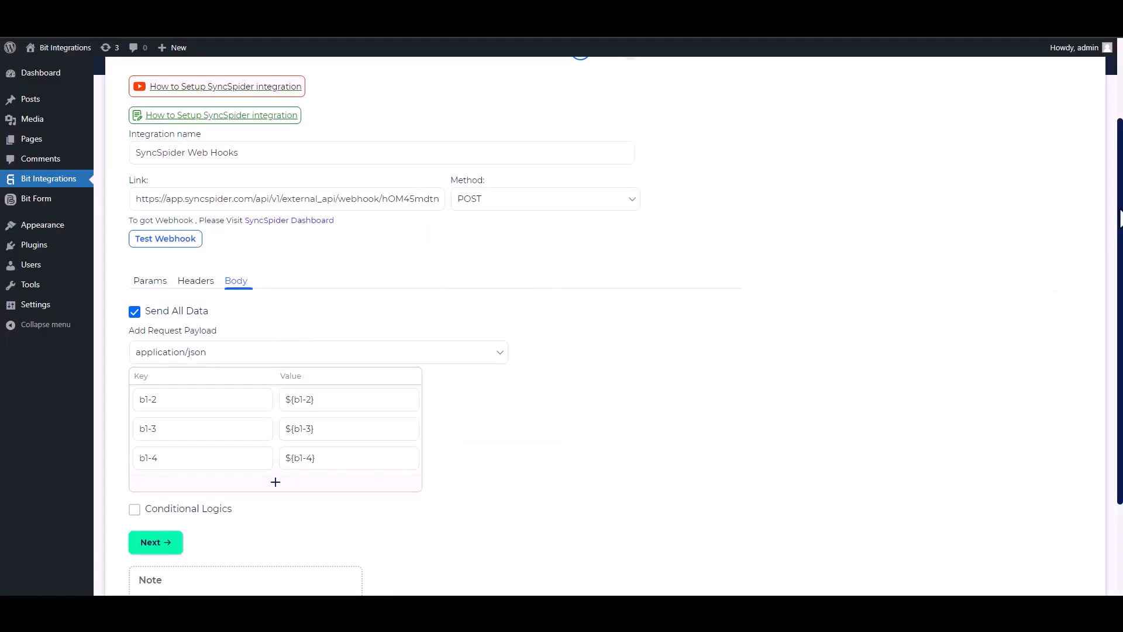
{"action": "scroll", "coordinate": [1102, 264], "scroll_direction": "down", "scroll_amount": 2}
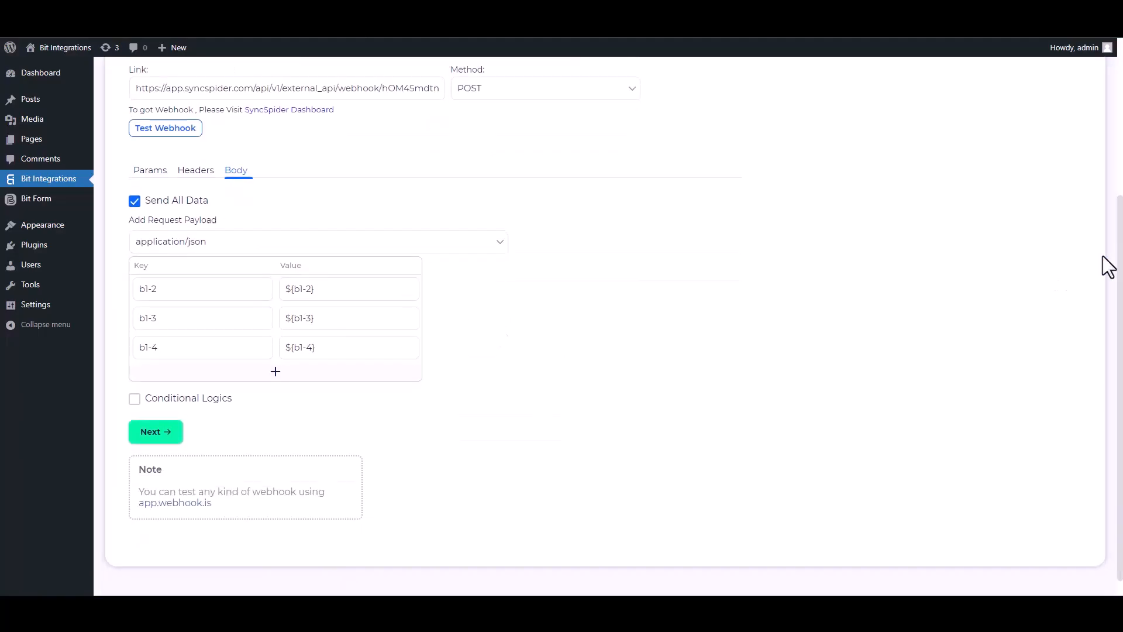
{"action": "left_click", "coordinate": [134, 398]}
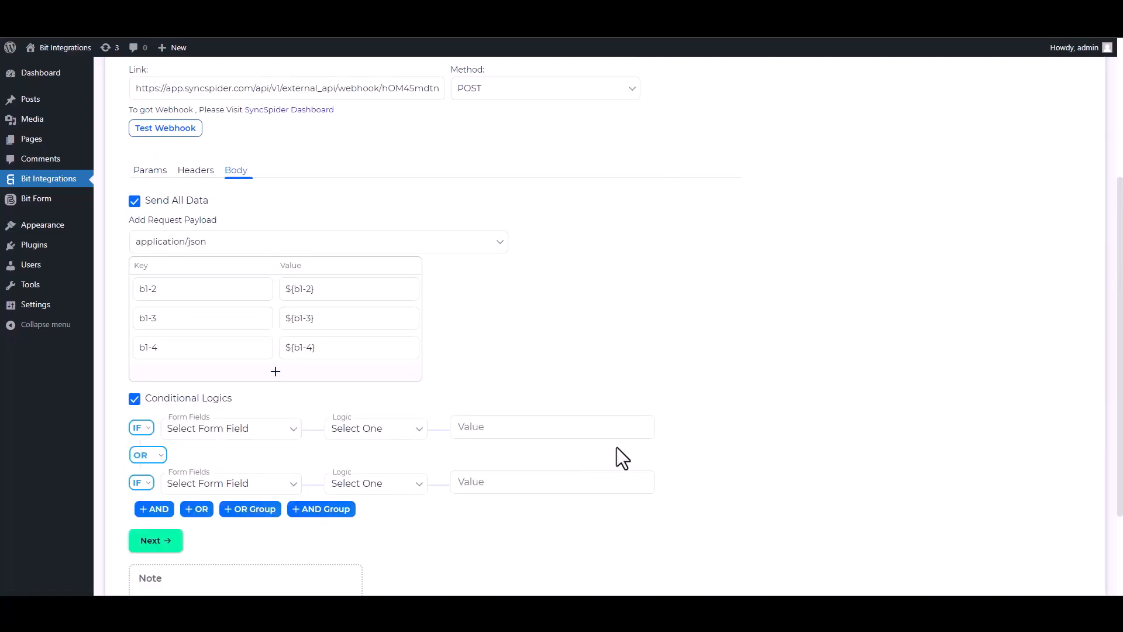
{"action": "left_click", "coordinate": [136, 400]}
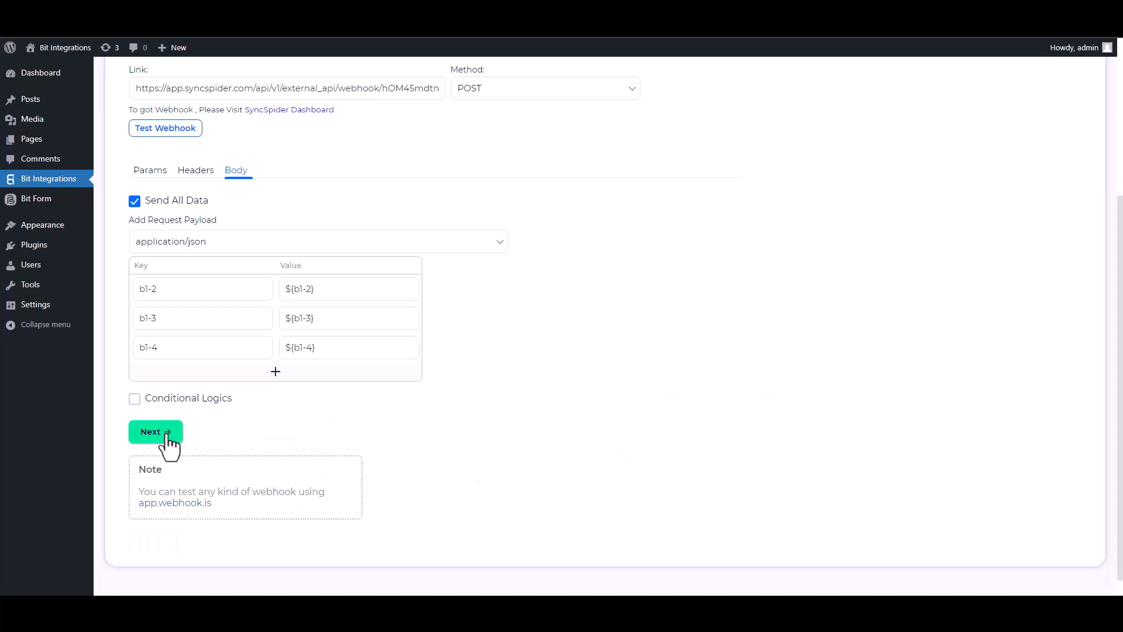
{"action": "left_click", "coordinate": [167, 438]}
{"action": "left_click", "coordinate": [583, 235]}
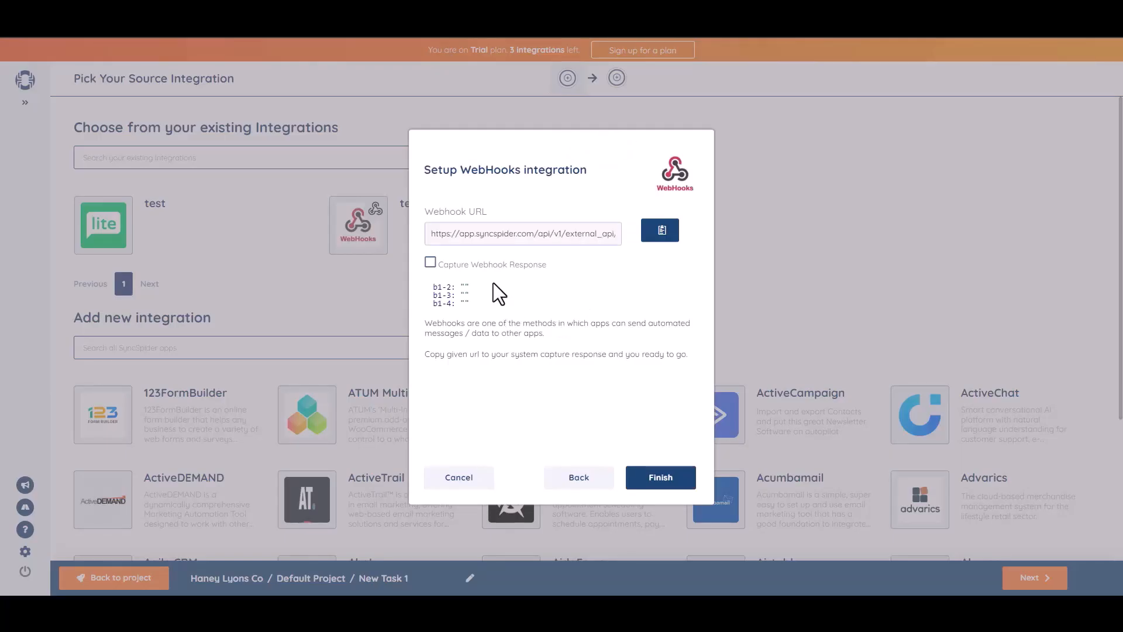
Finish the WebHooks source setup and advance to picking the target integration.
{"action": "left_click", "coordinate": [659, 478]}
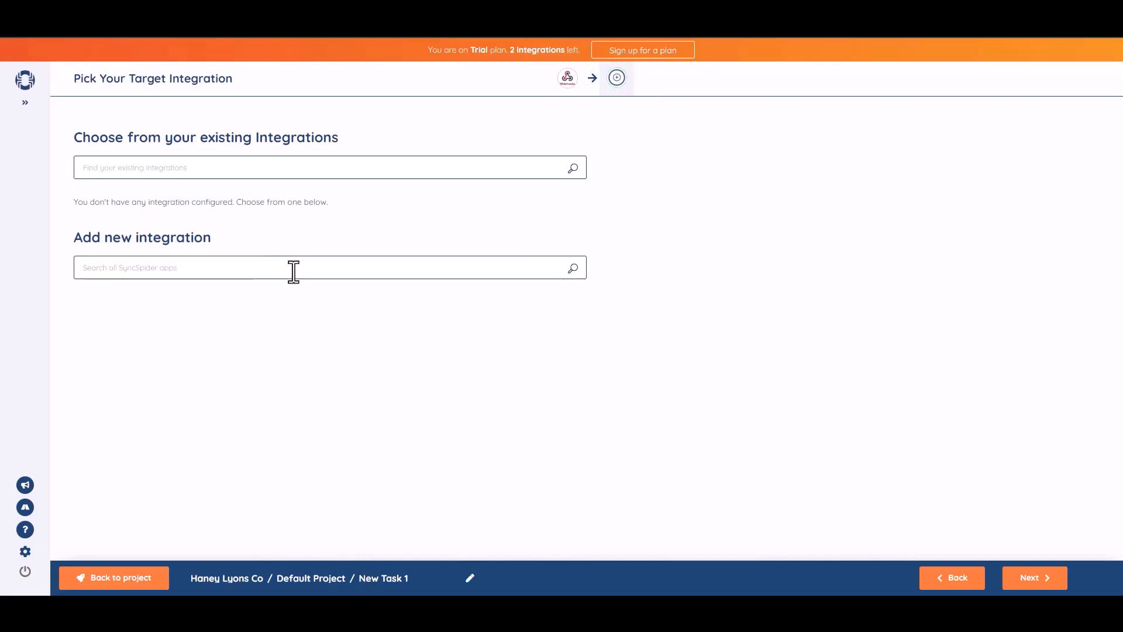
{"action": "left_click", "coordinate": [293, 271]}
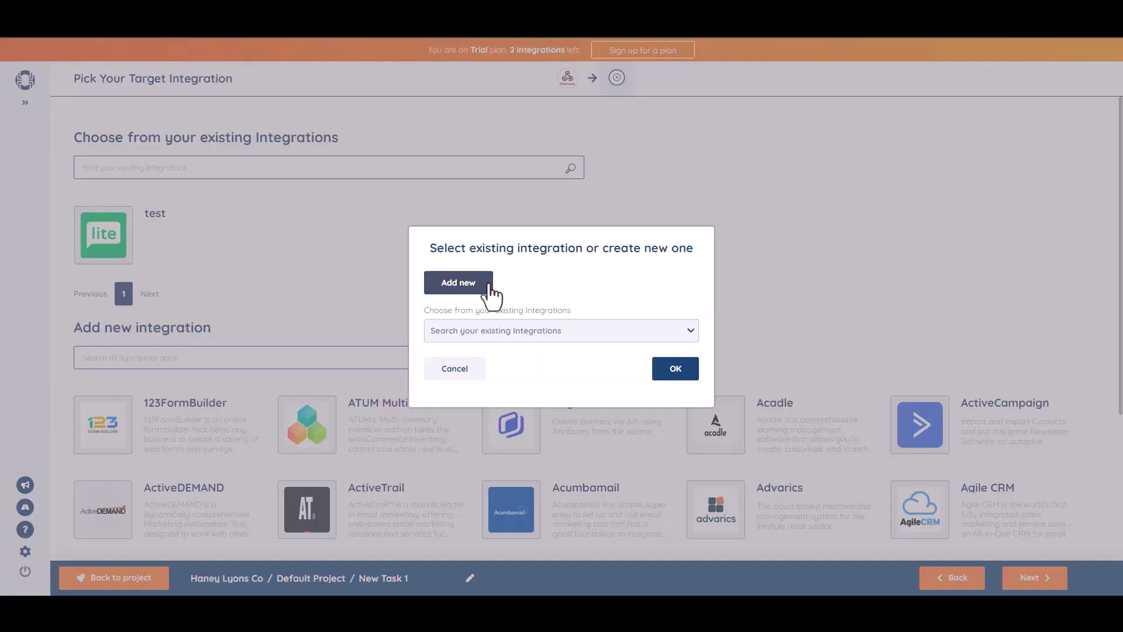
Add a MailerLite integration named 'Bit Integrations' and connect it with the pasted API key.
{"action": "left_click", "coordinate": [479, 285]}
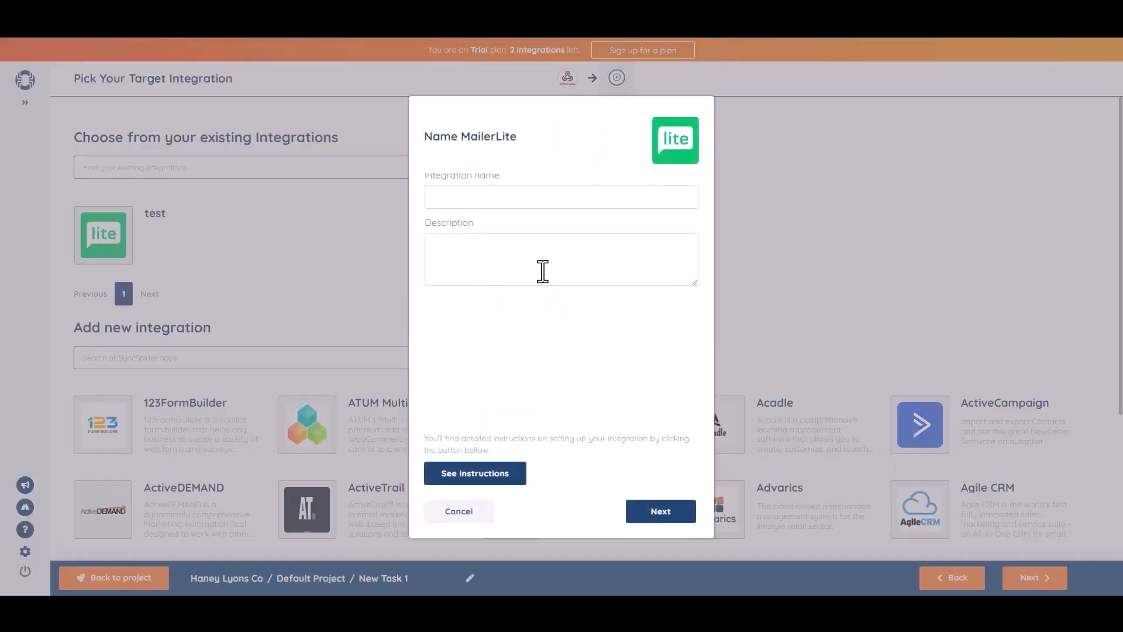
{"action": "left_click", "coordinate": [470, 195]}
{"action": "type", "text": "Bit Integrations"}
{"action": "left_click", "coordinate": [661, 510]}
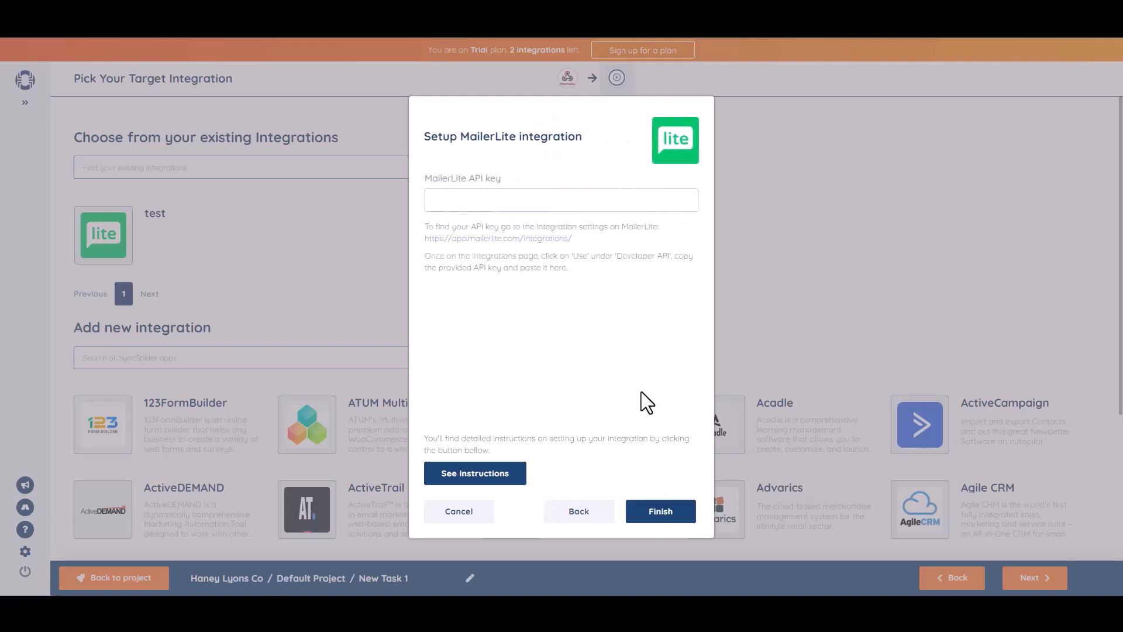
{"action": "left_click", "coordinate": [520, 202]}
{"action": "key", "text": "ctrl+v"}
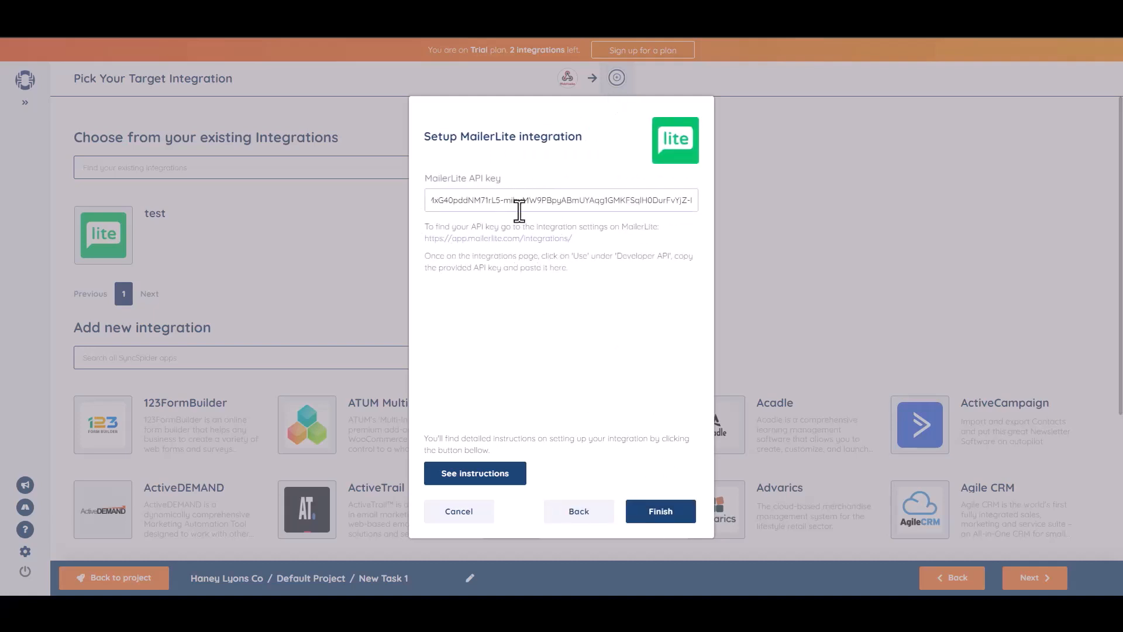
{"action": "left_click", "coordinate": [669, 516]}
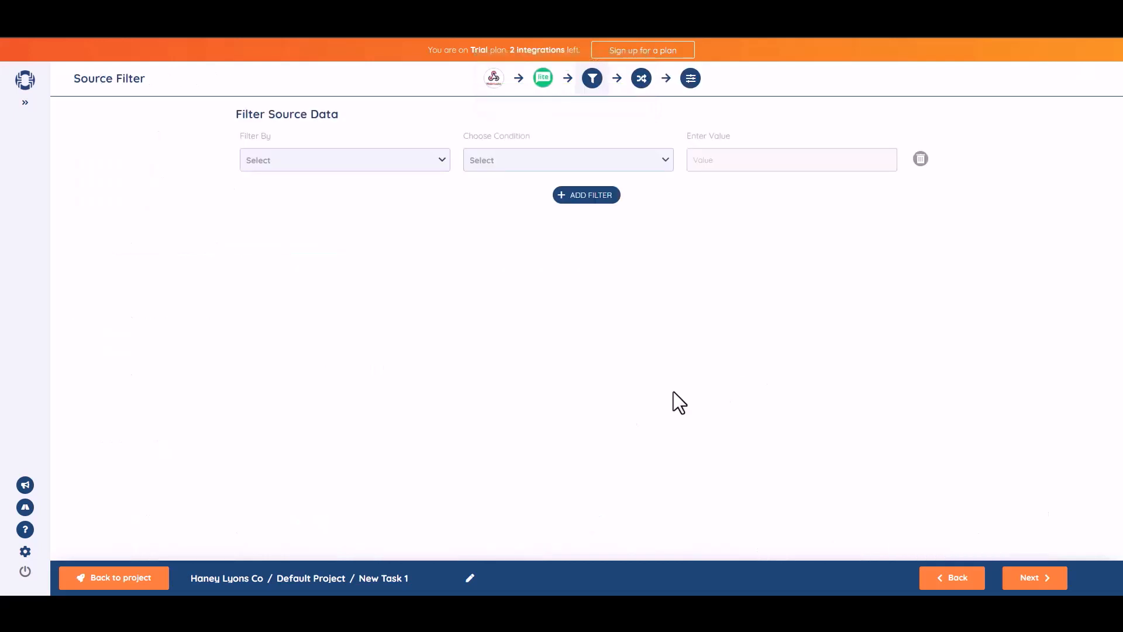
Map source field b1-2 to the subscriber Name and b1-3 to the subscriber Email.
{"action": "left_click", "coordinate": [1036, 579]}
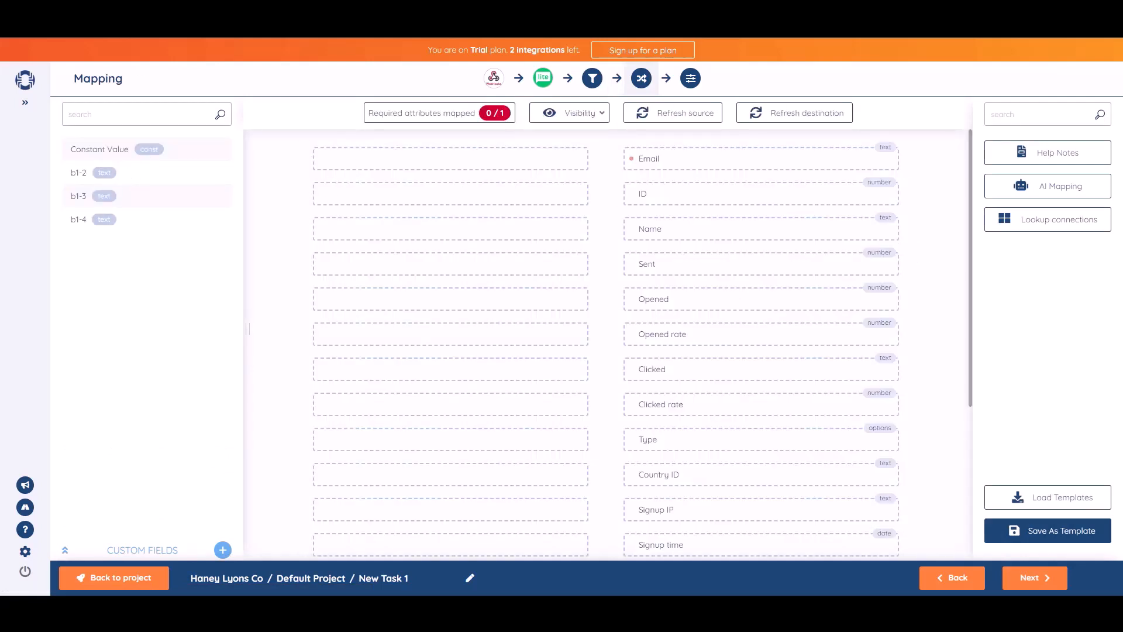
{"action": "left_click_drag", "start_coordinate": [135, 176], "coordinate": [489, 230]}
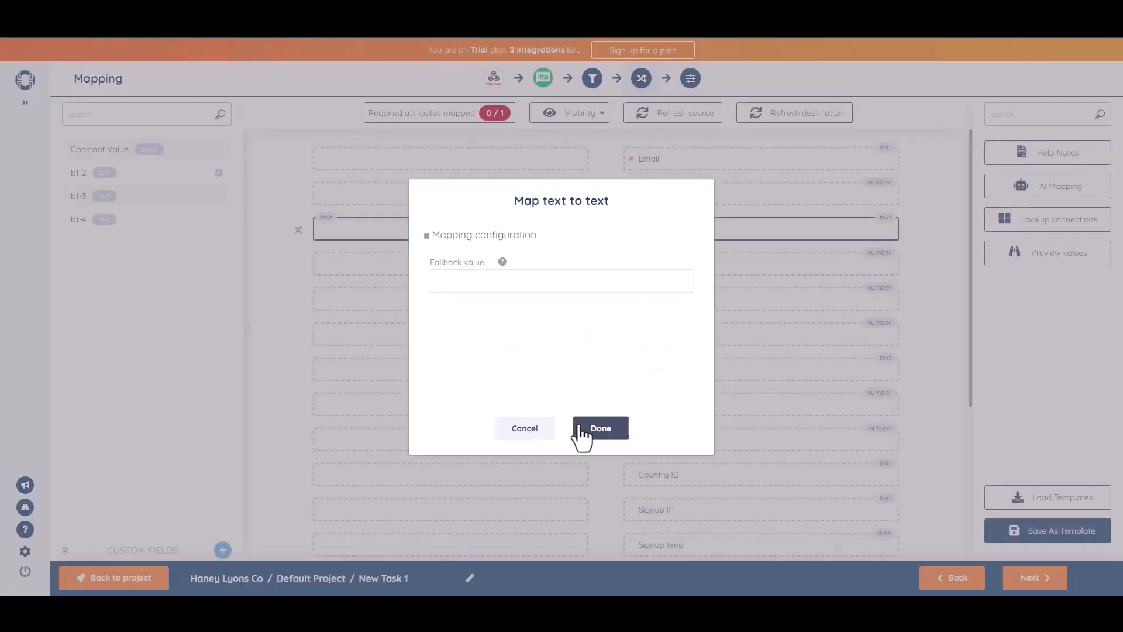
{"action": "left_click", "coordinate": [582, 430]}
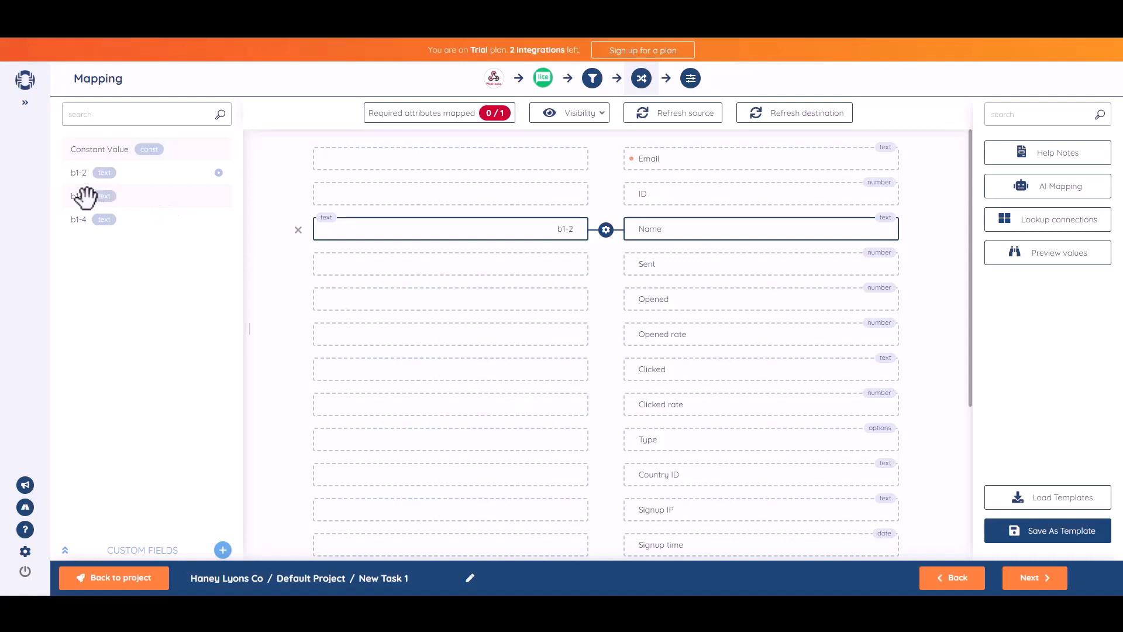
{"action": "left_click_drag", "start_coordinate": [82, 198], "coordinate": [470, 158]}
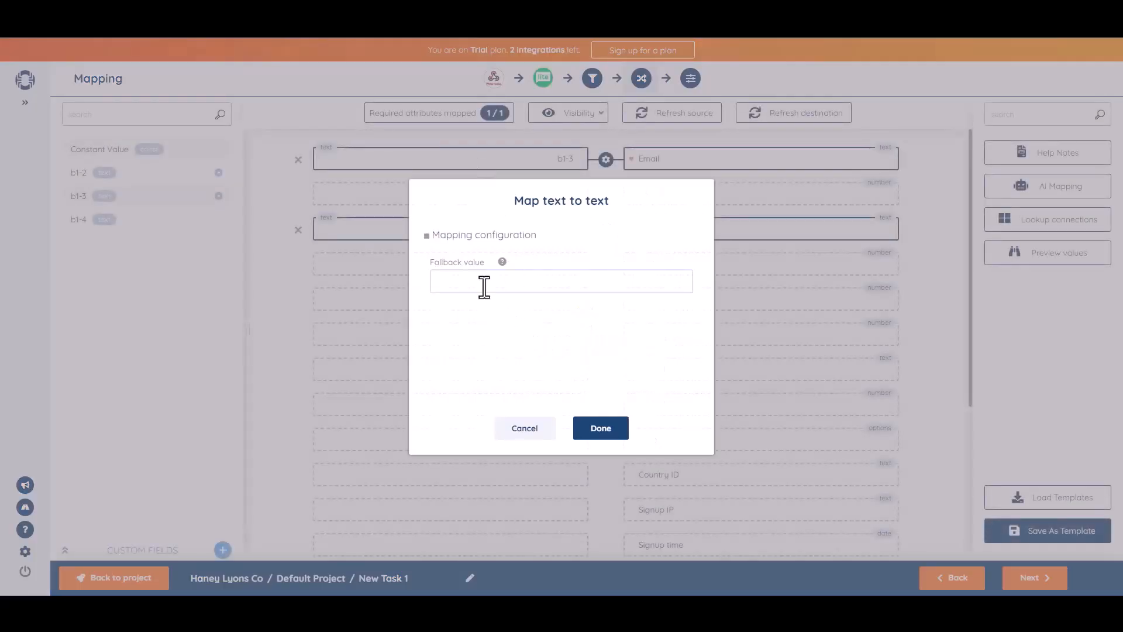
{"action": "left_click", "coordinate": [611, 434]}
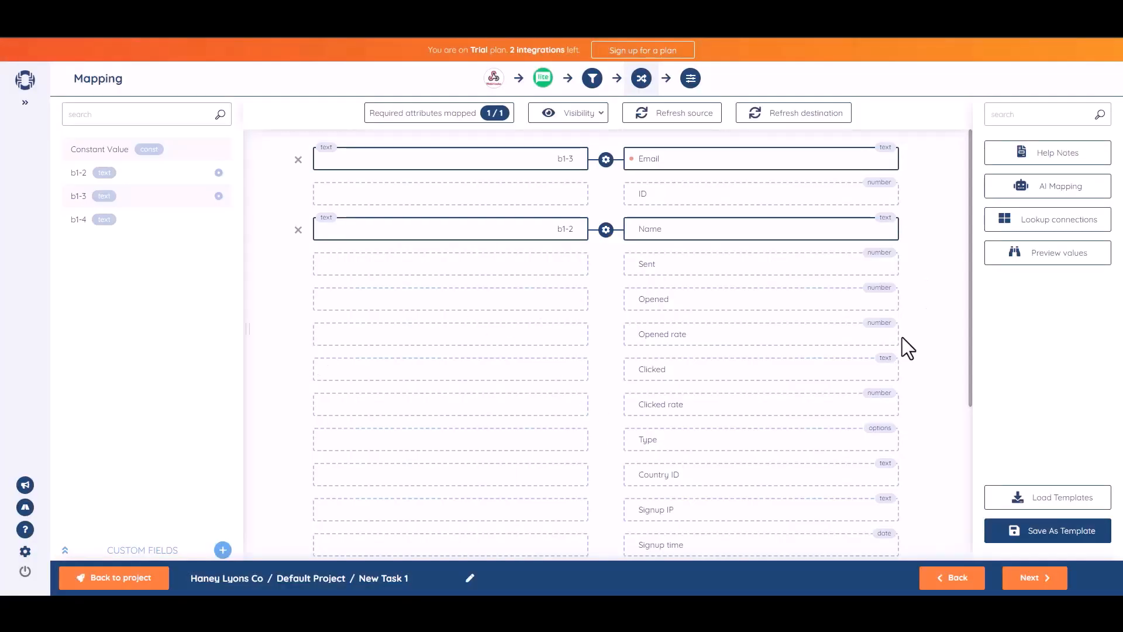
{"action": "left_click", "coordinate": [1034, 579]}
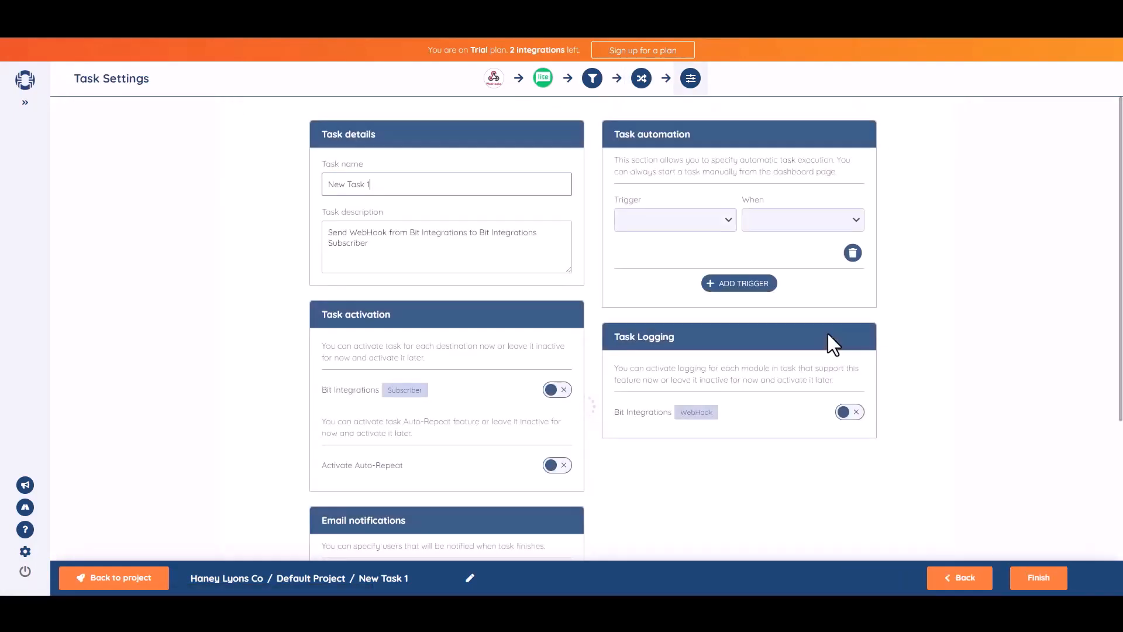
Rename the task from New Task 1 to 'Bit Integrations'.
{"action": "left_click", "coordinate": [407, 193]}
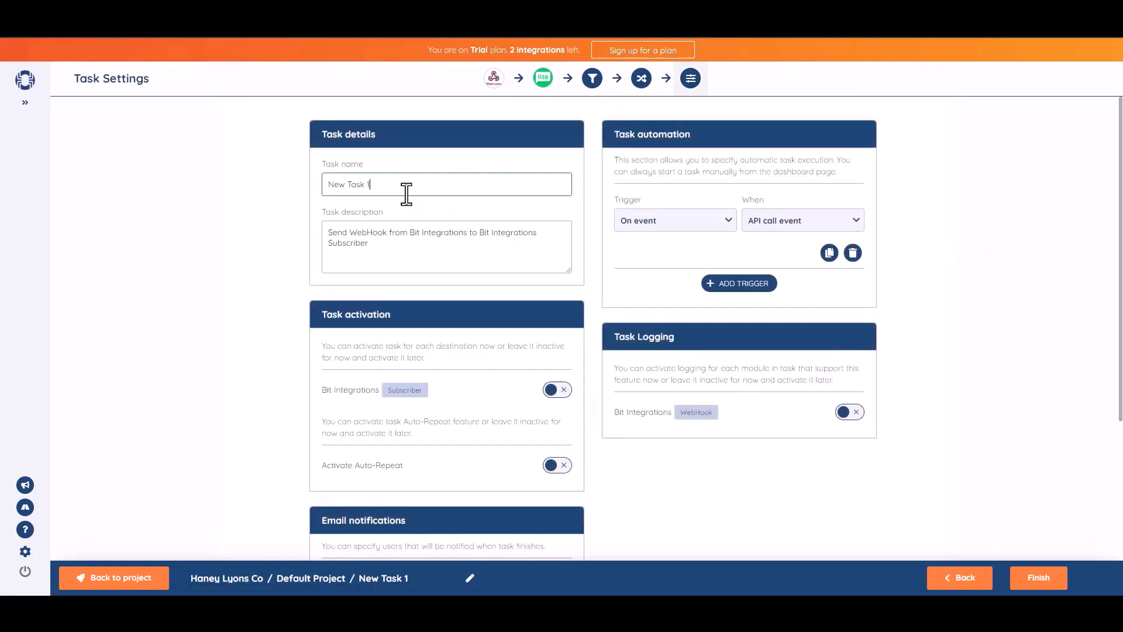
{"action": "triple_click", "coordinate": [406, 193]}
{"action": "type", "text": "Bit Integrations"}
{"action": "left_click", "coordinate": [1033, 277]}
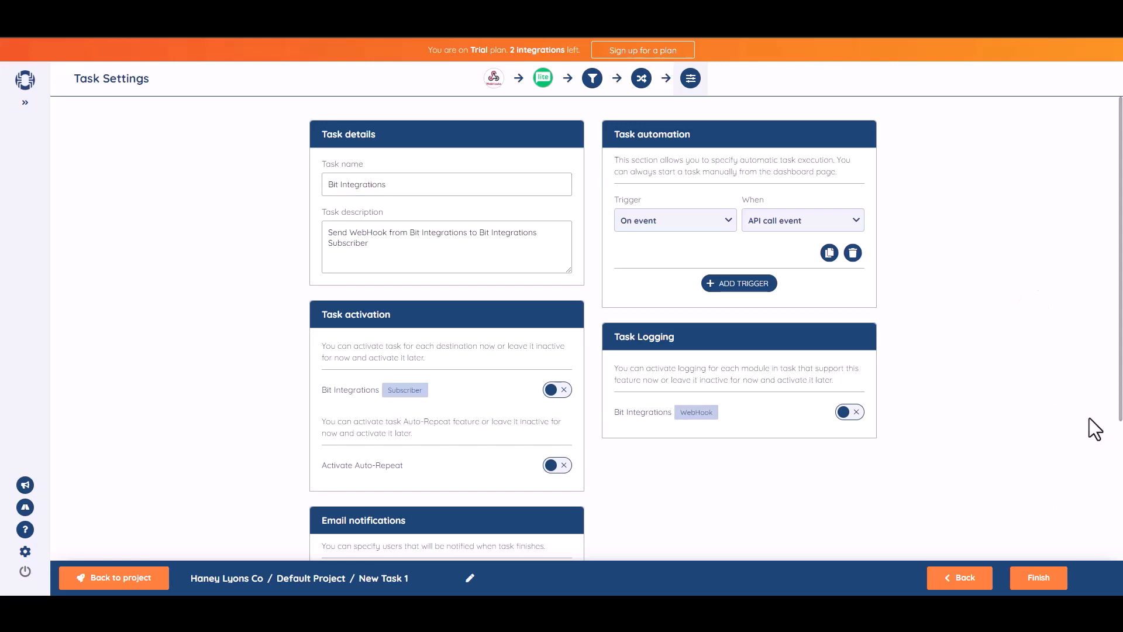
Switch on activation for the Bit Integrations Subscriber destination and finish saving the task.
{"action": "scroll", "coordinate": [716, 328], "scroll_direction": "down", "scroll_amount": 1}
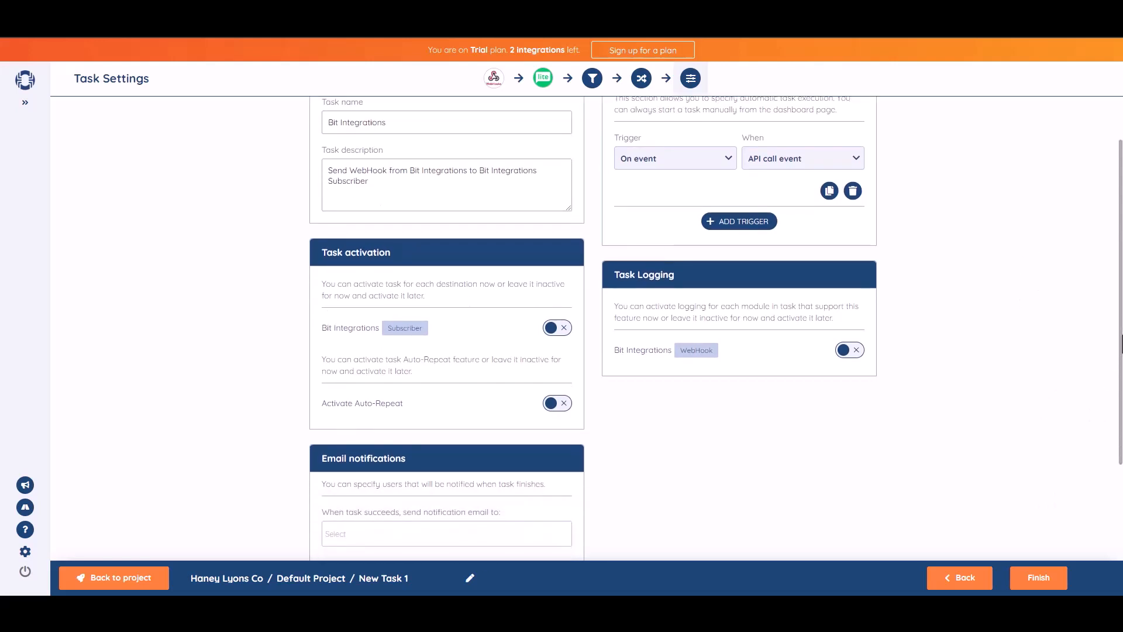
{"action": "left_click", "coordinate": [565, 332]}
{"action": "scroll", "coordinate": [1096, 333], "scroll_direction": "down", "scroll_amount": 2}
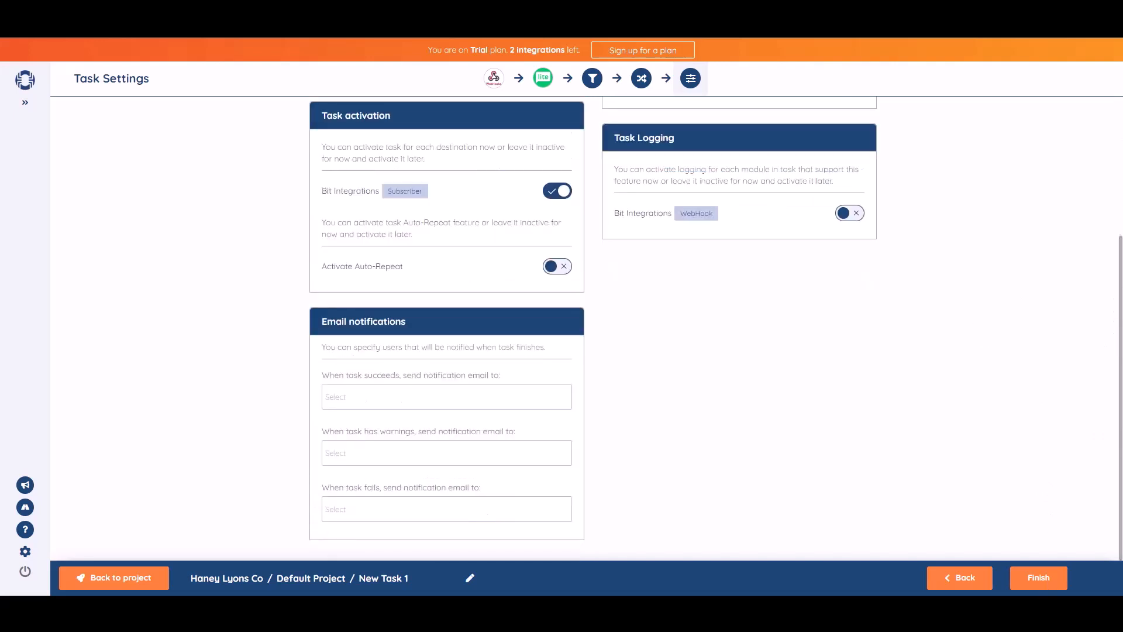
{"action": "left_click", "coordinate": [1042, 590]}
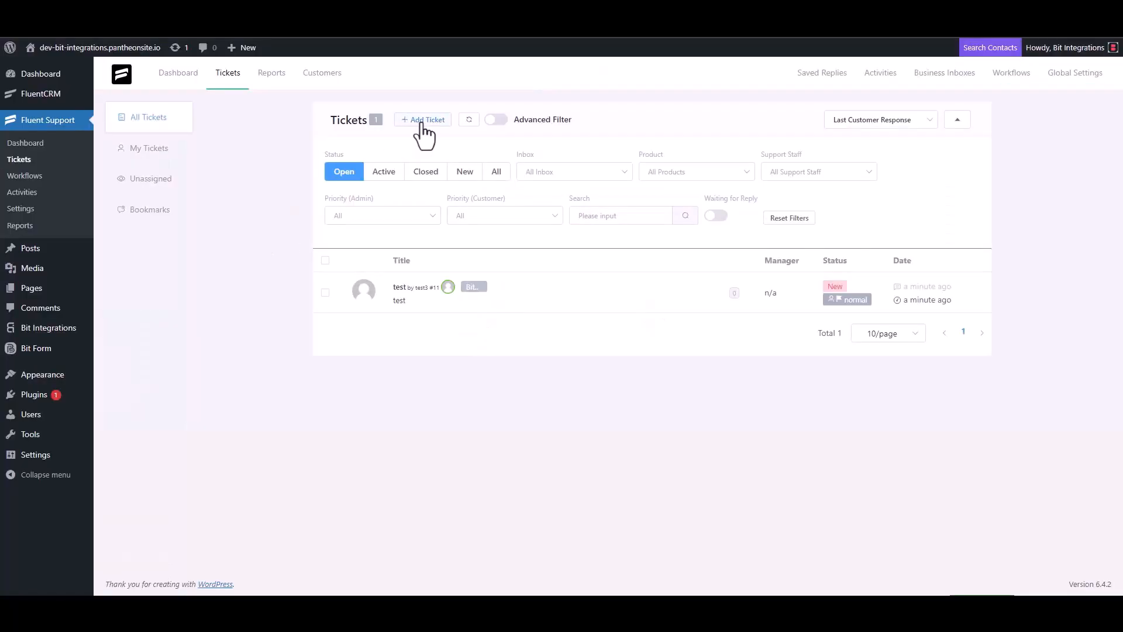
Start a new ticket and create a new contact named Bit Integrations with the support e-mail address.
{"action": "left_click", "coordinate": [424, 120]}
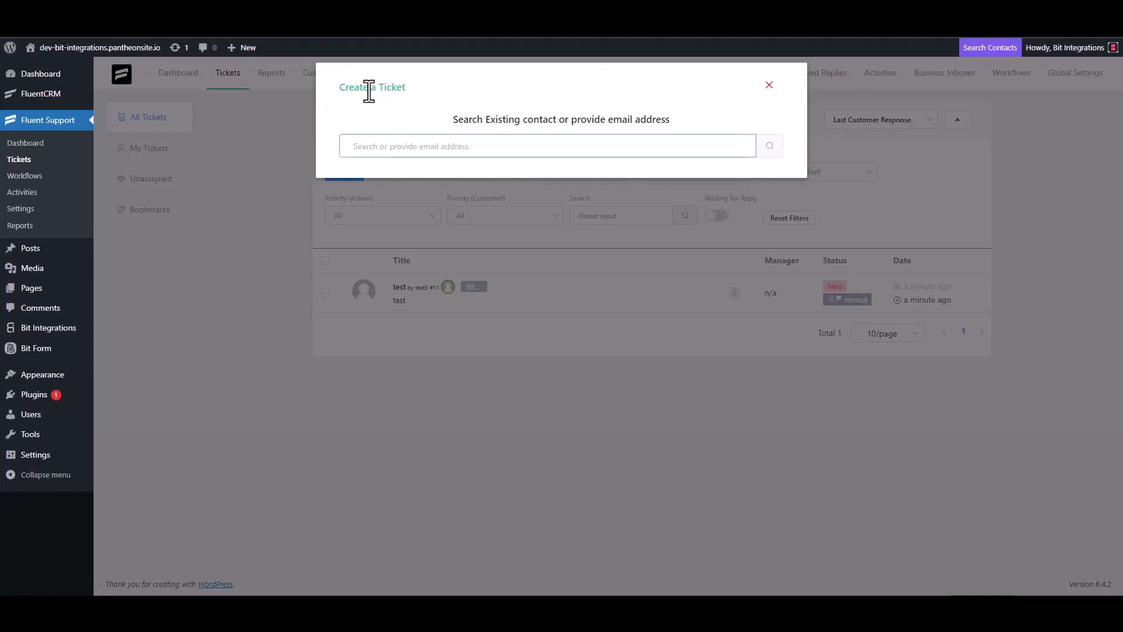
{"action": "triple_click", "coordinate": [412, 146]}
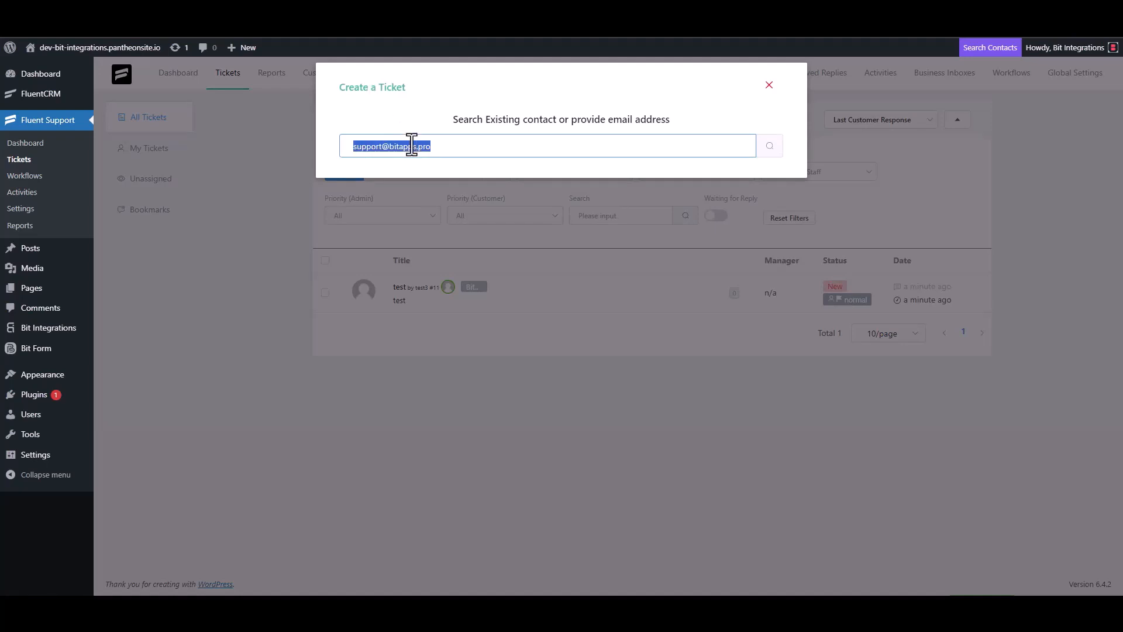
{"action": "left_click", "coordinate": [450, 147]}
{"action": "left_click", "coordinate": [755, 149]}
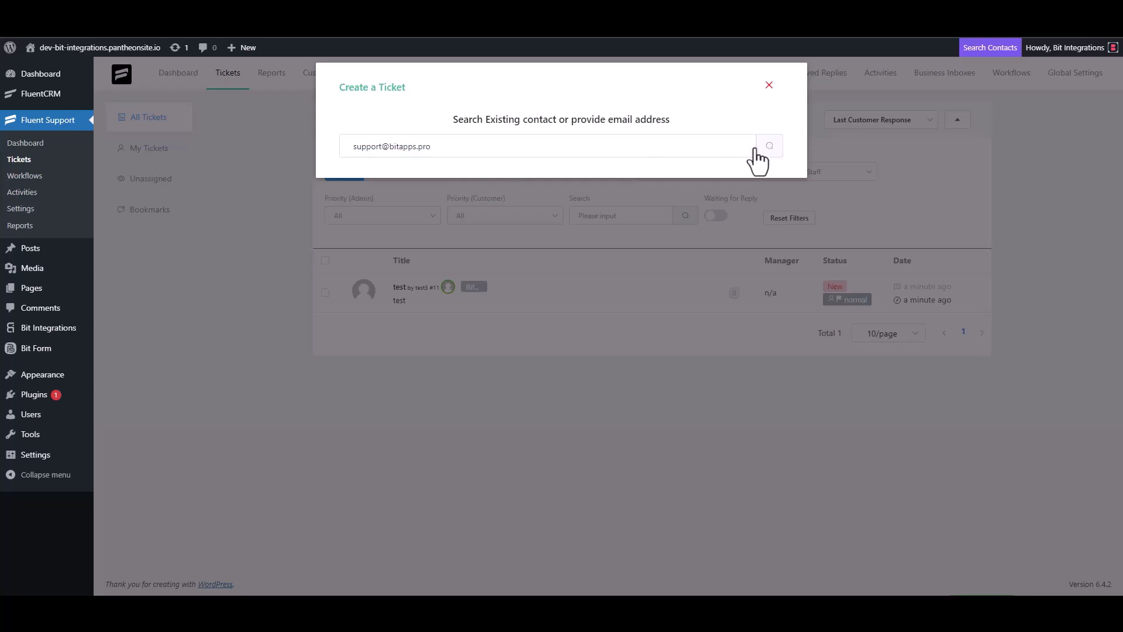
{"action": "left_click", "coordinate": [409, 232]}
{"action": "left_click", "coordinate": [356, 231]}
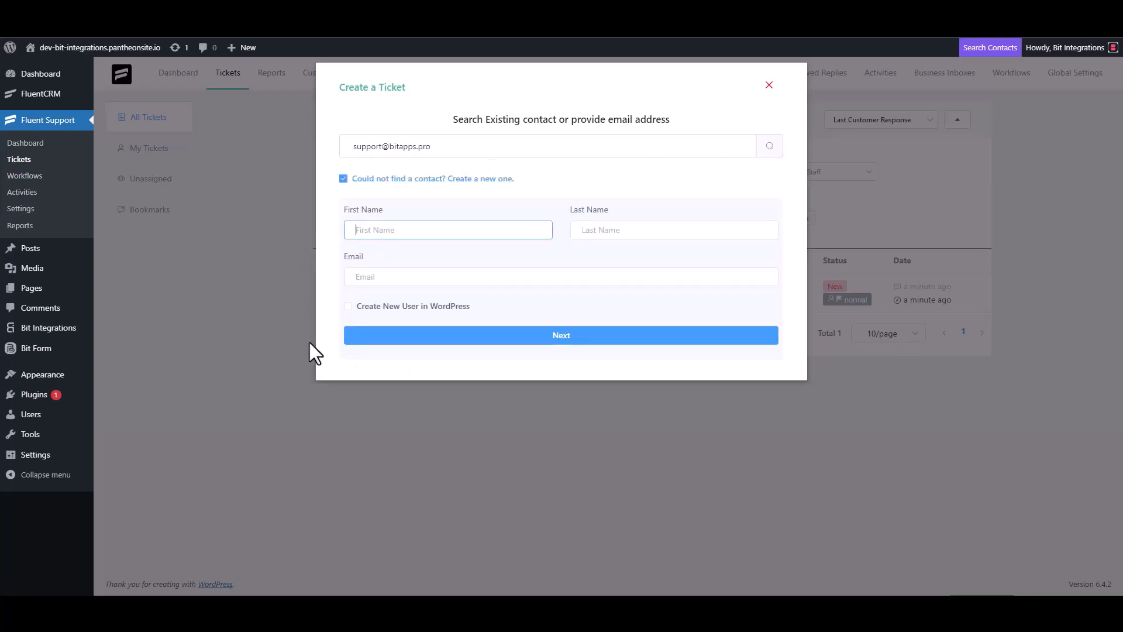
{"action": "type", "text": "Bit Integrations"}
{"action": "left_click", "coordinate": [396, 276]}
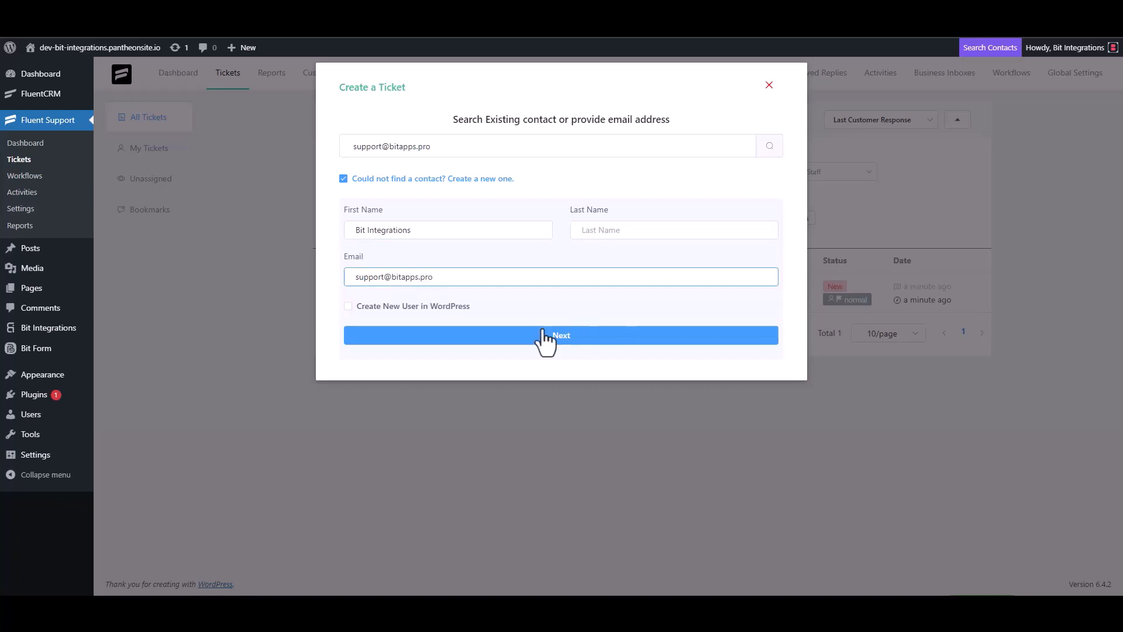
{"action": "left_click", "coordinate": [562, 335]}
Set the ticket subject to 'Bit Integrations', clearing the trial test text.
{"action": "left_click", "coordinate": [576, 210]}
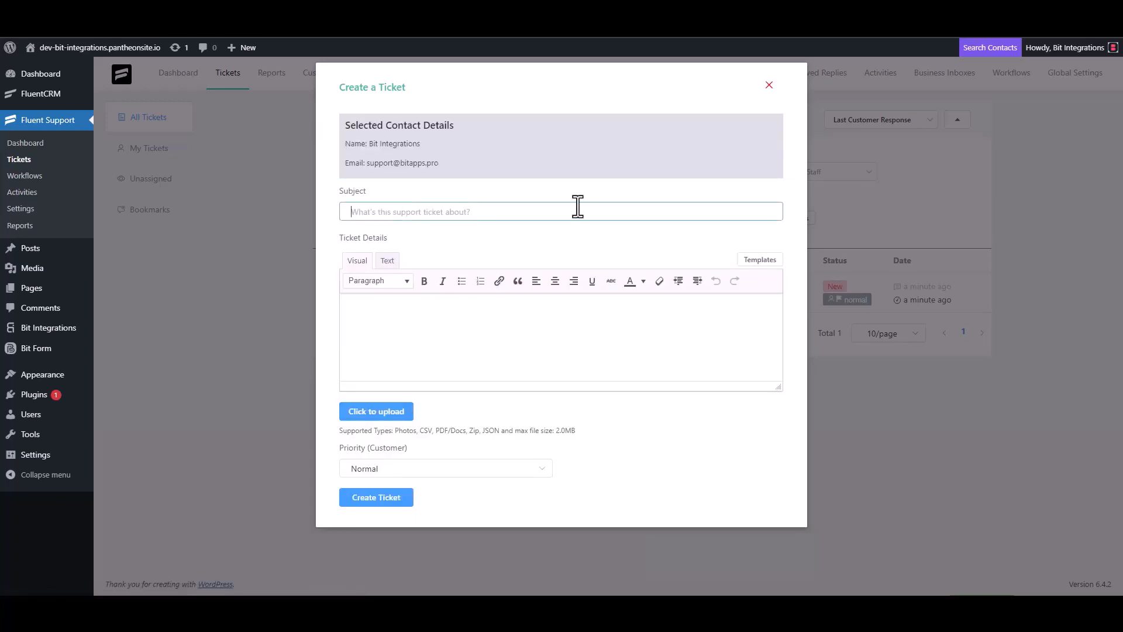
{"action": "type", "text": "test"}
{"action": "left_click", "coordinate": [389, 333]}
{"action": "type", "text": "t"}
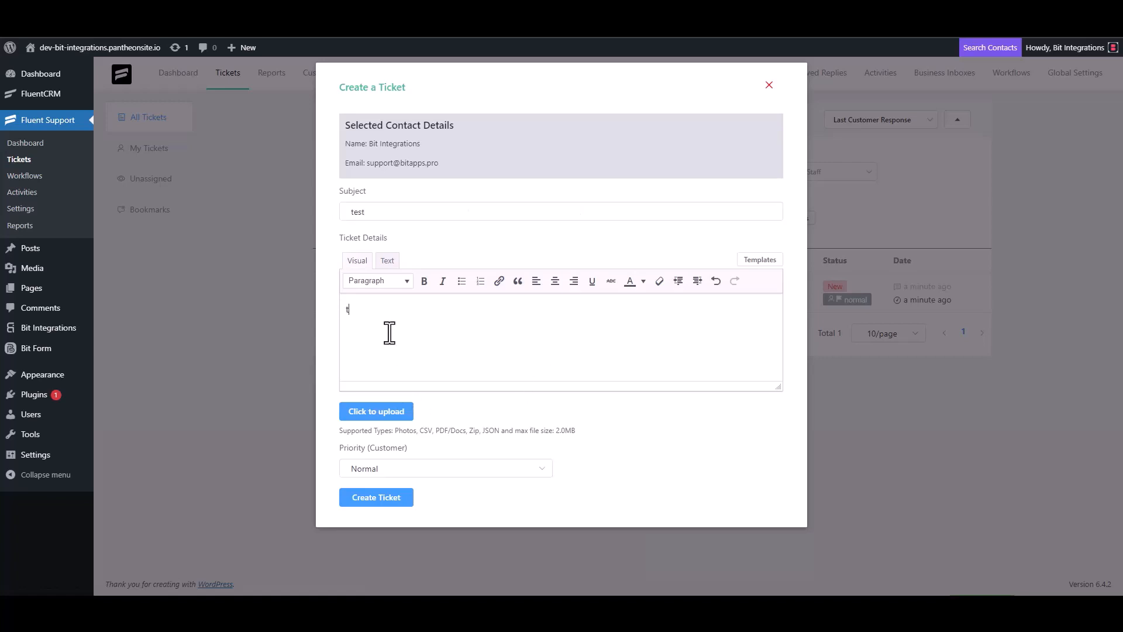
{"action": "double_click", "coordinate": [372, 212]}
{"action": "key", "text": "BackSpace"}
{"action": "left_click", "coordinate": [374, 326]}
{"action": "key", "text": "BackSpace"}
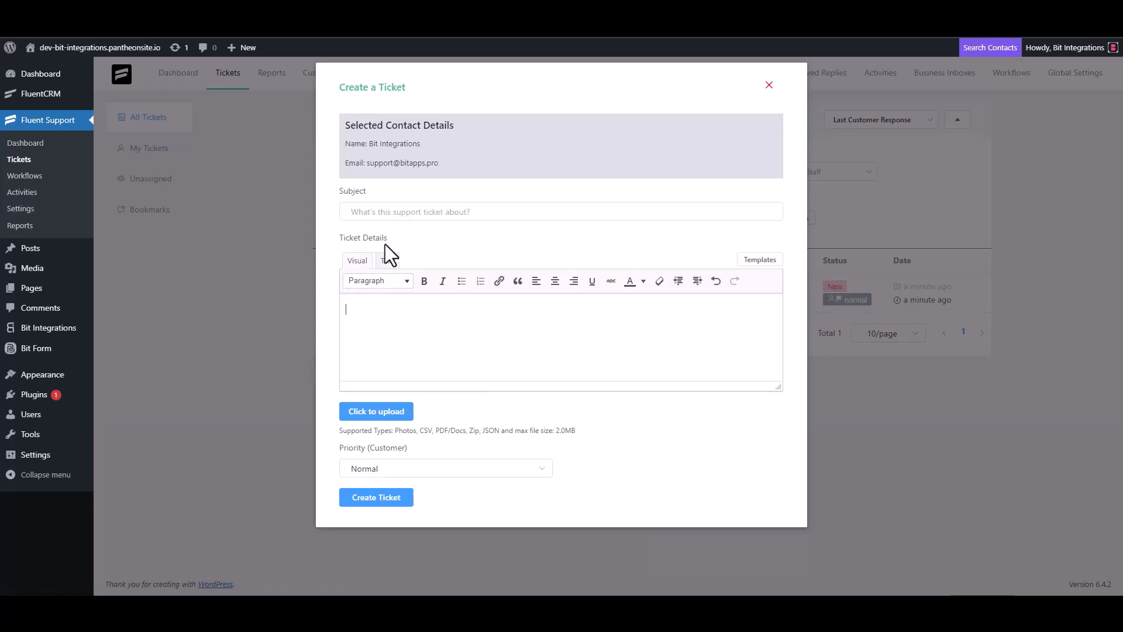
{"action": "left_click", "coordinate": [387, 212]}
{"action": "type", "text": "Bit"}
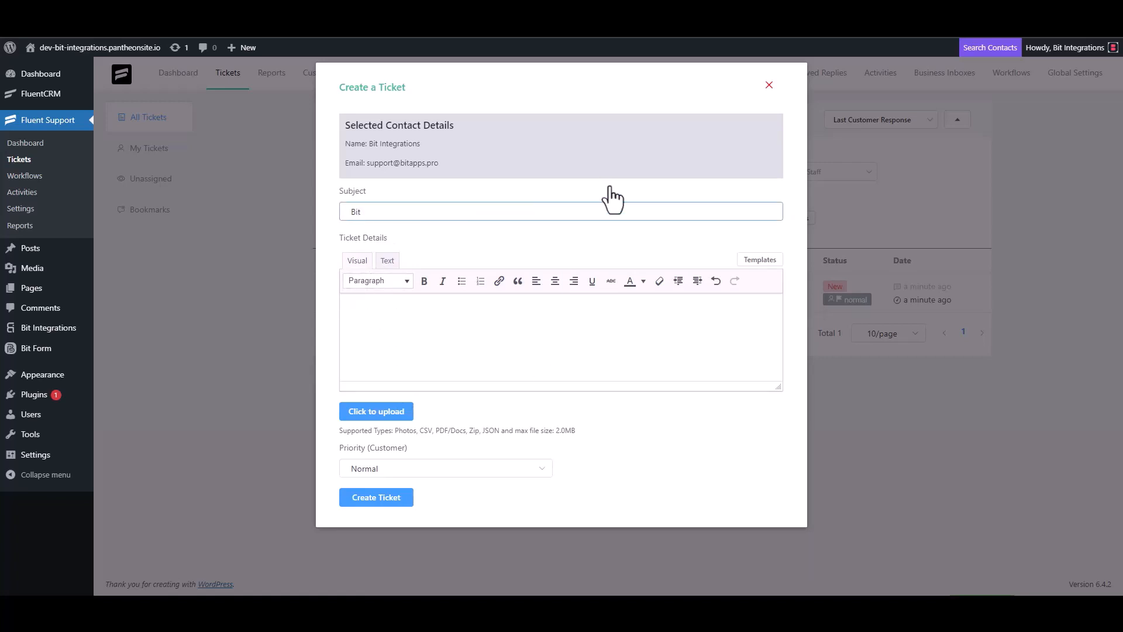
{"action": "type", "text": " Integrations"}
Copy 'Bit Integrations' into the ticket details and create the ticket.
{"action": "triple_click", "coordinate": [425, 216]}
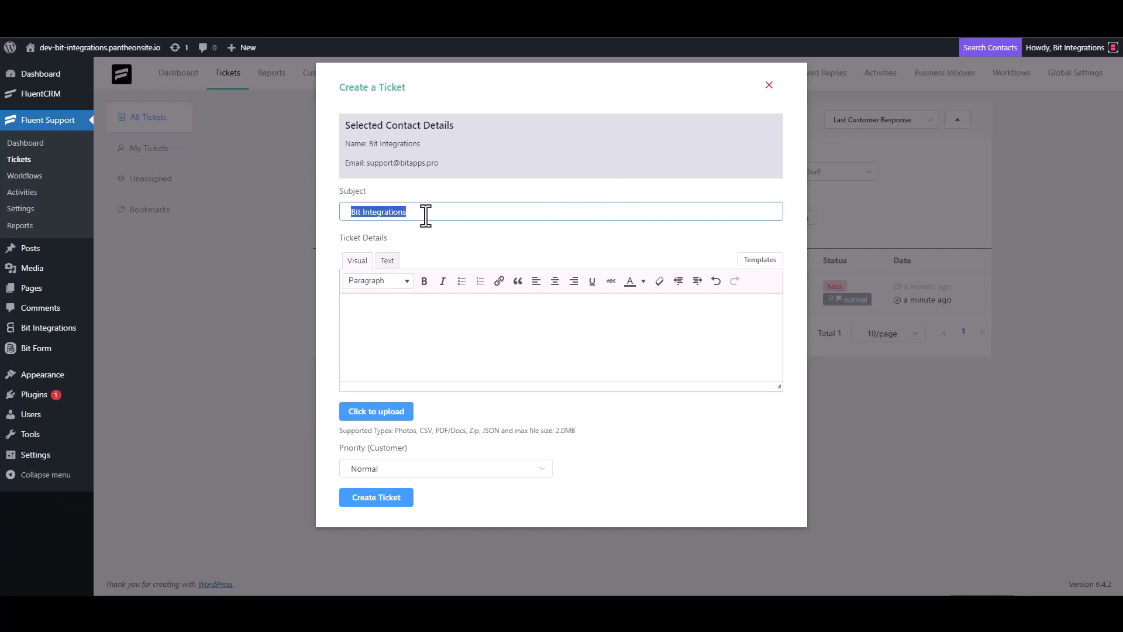
{"action": "left_click", "coordinate": [401, 308]}
{"action": "key", "text": "ctrl+v"}
{"action": "left_click", "coordinate": [400, 502]}
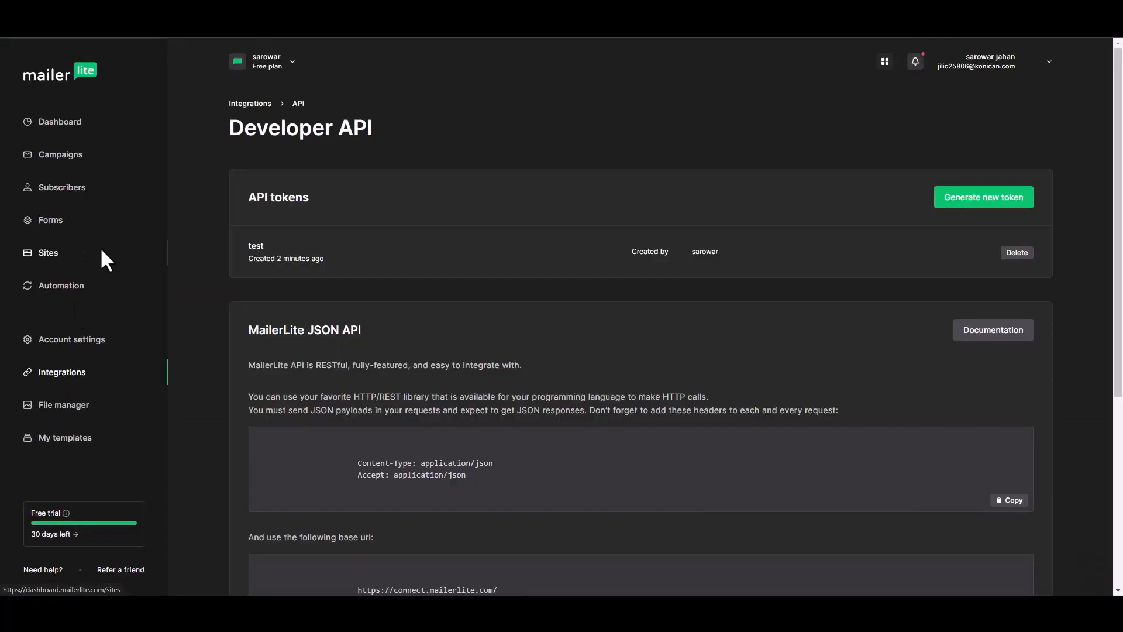
Open the Bit Integrations subscriber's profile from Subscribers and scroll to its details and activity.
{"action": "left_click", "coordinate": [70, 200]}
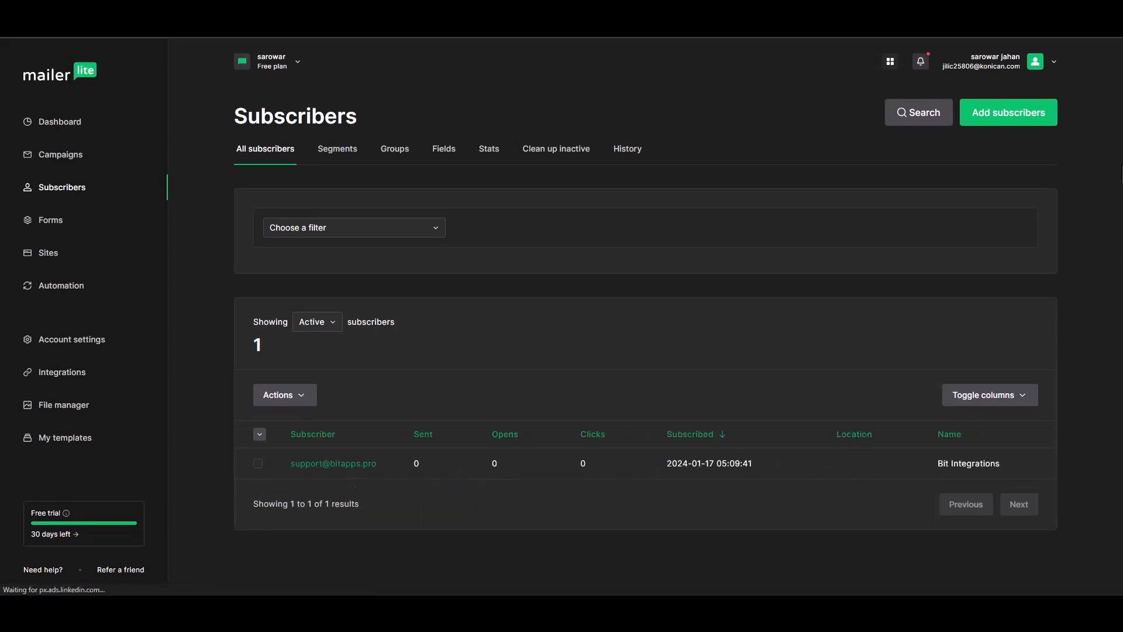
{"action": "left_click", "coordinate": [360, 464]}
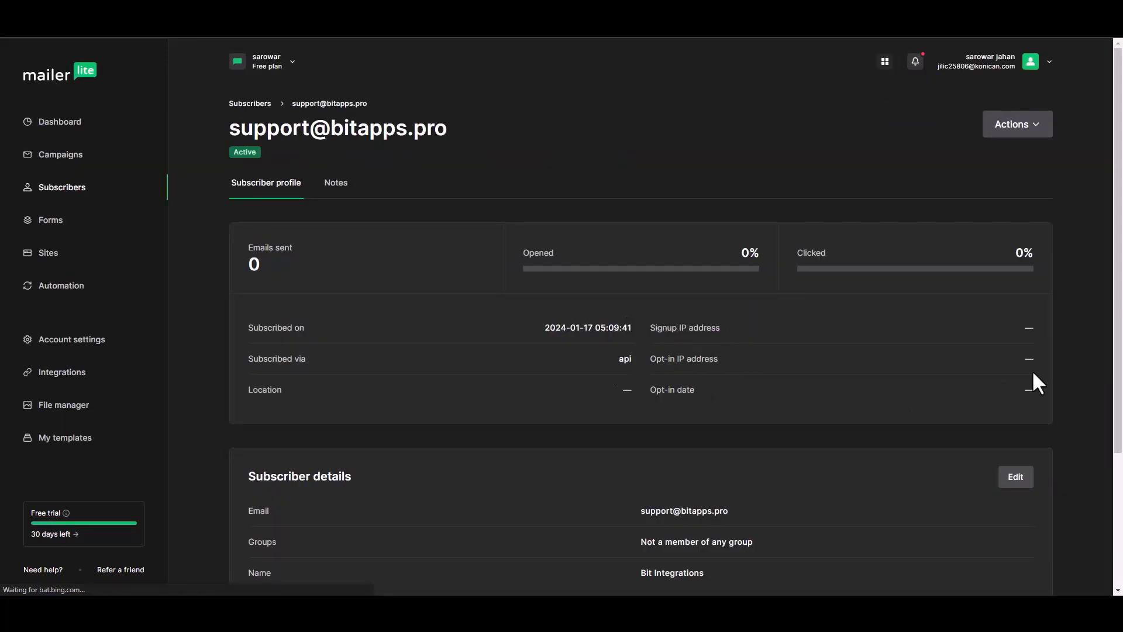
{"action": "scroll", "coordinate": [1118, 266], "scroll_direction": "down", "scroll_amount": 3}
{"action": "left_click_drag", "start_coordinate": [1118, 266], "coordinate": [1106, 332]}
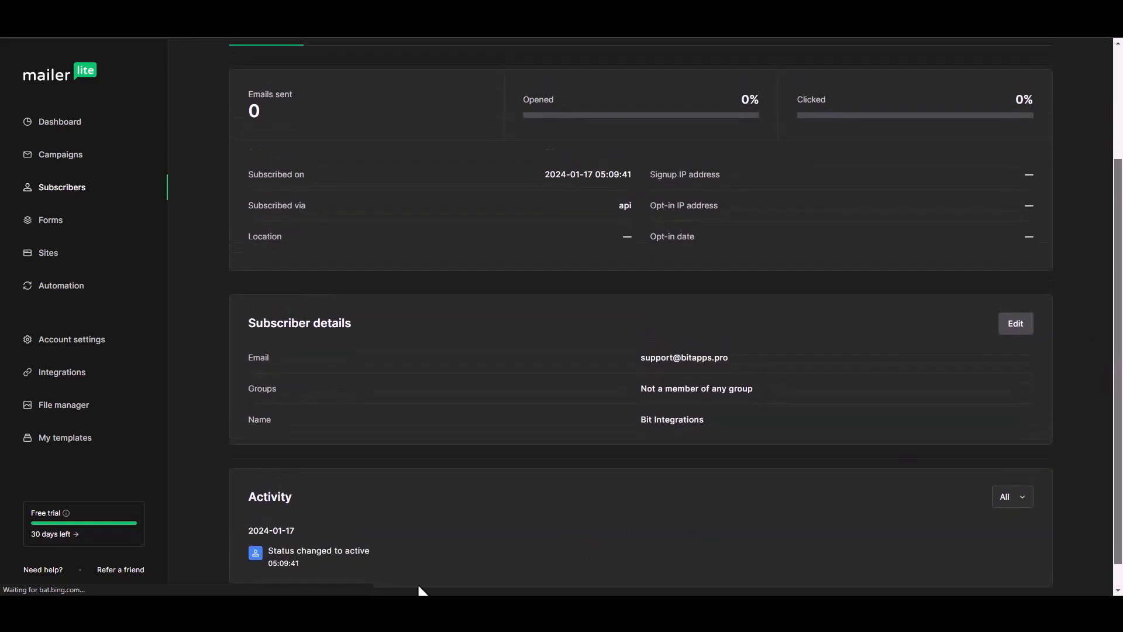